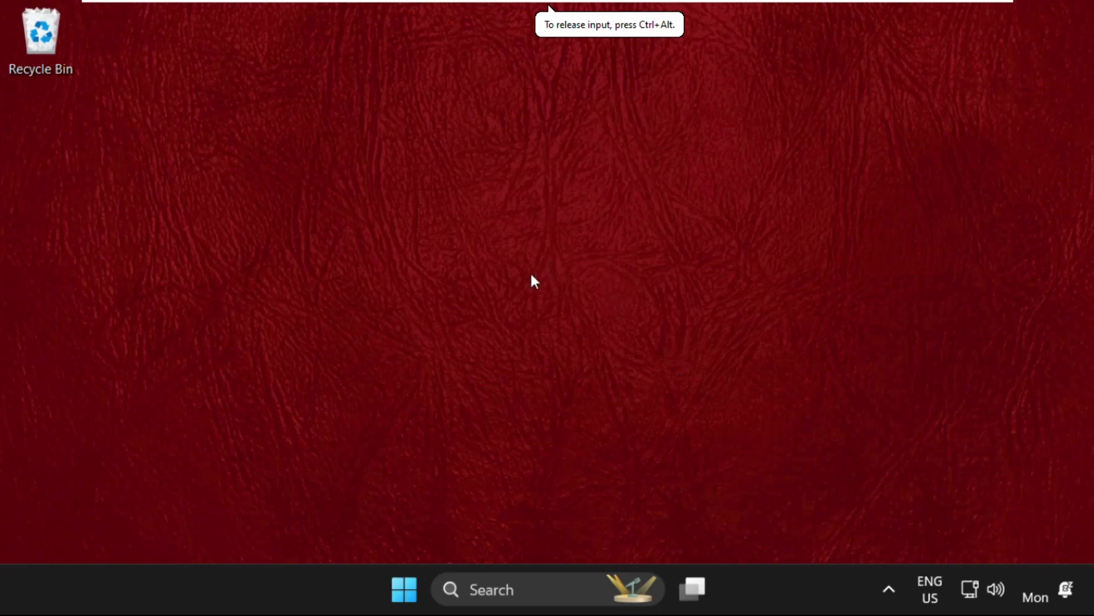
- Refresh the desktop, then launch Task Manager from the taskbar's right-click menu
{"action": "right_click", "coordinate": [322, 189]}
{"action": "left_click", "coordinate": [408, 246]}
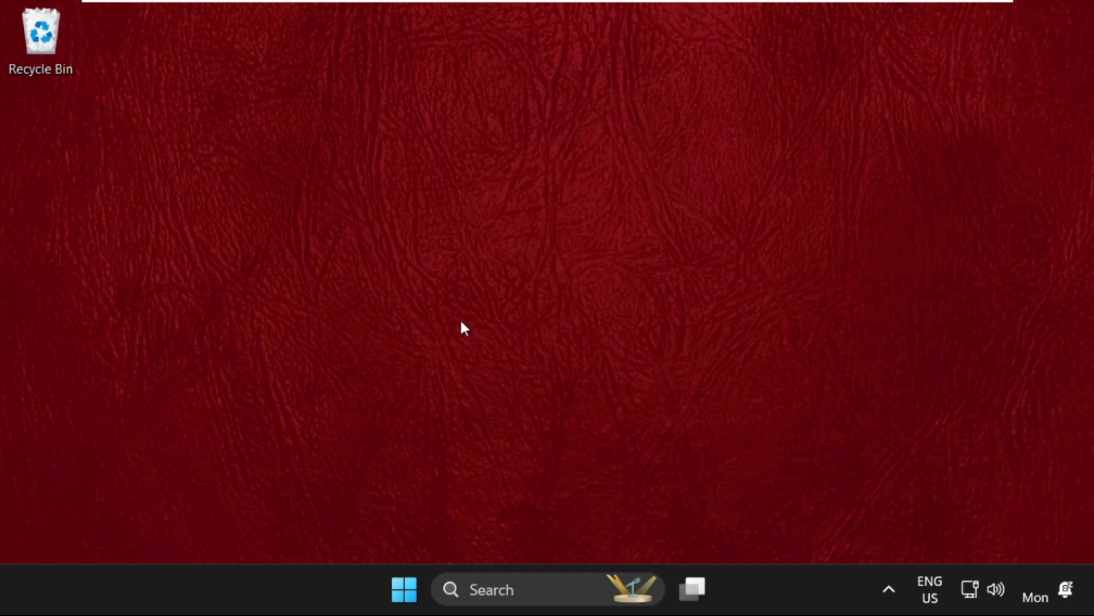
{"action": "right_click", "coordinate": [251, 584]}
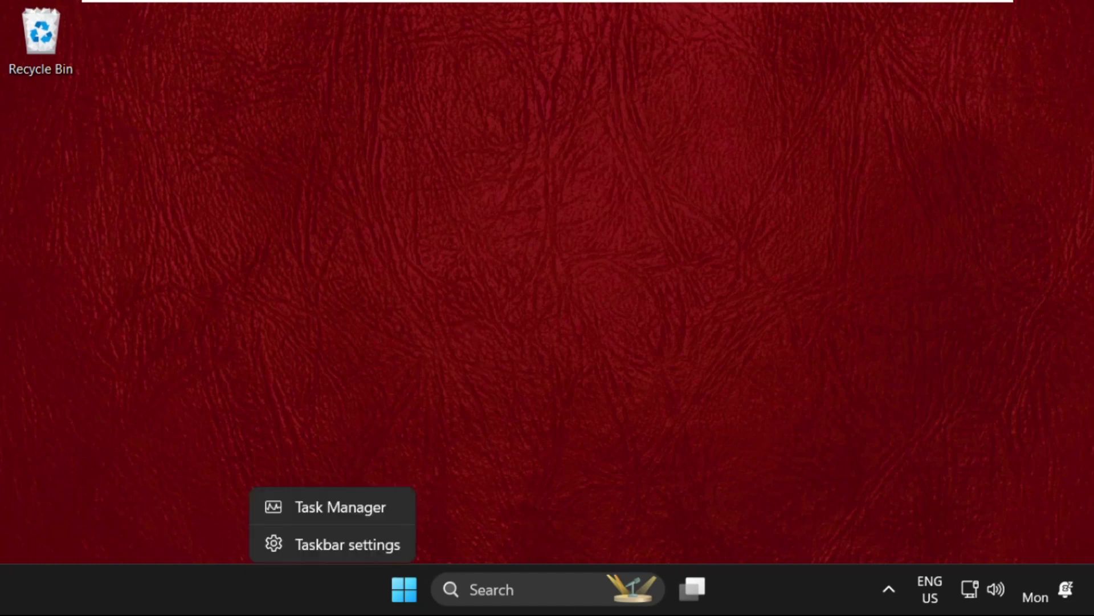
{"action": "right_click", "coordinate": [288, 583]}
{"action": "right_click", "coordinate": [230, 581]}
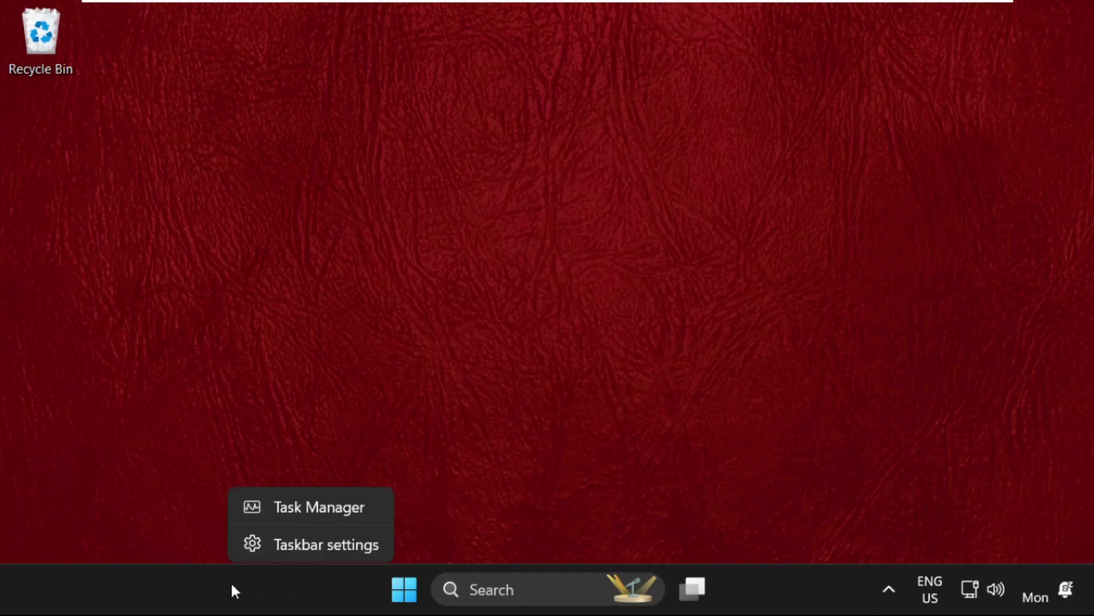
{"action": "left_click", "coordinate": [302, 507]}
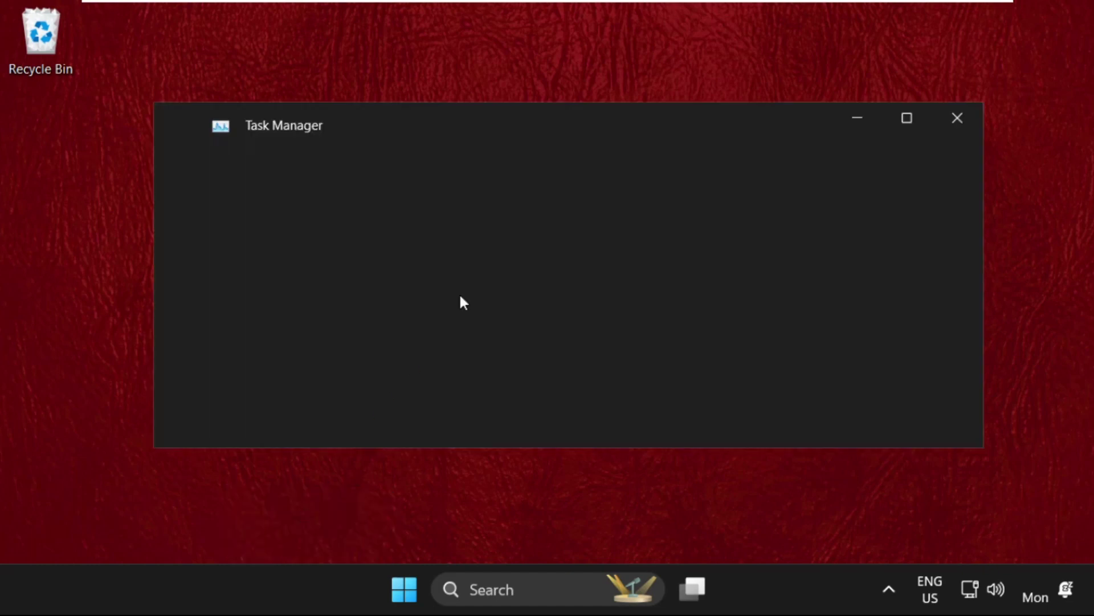
- Open Task Manager's Run new task dialog and its Browse file picker
{"action": "left_click_drag", "start_coordinate": [373, 125], "coordinate": [364, 107]}
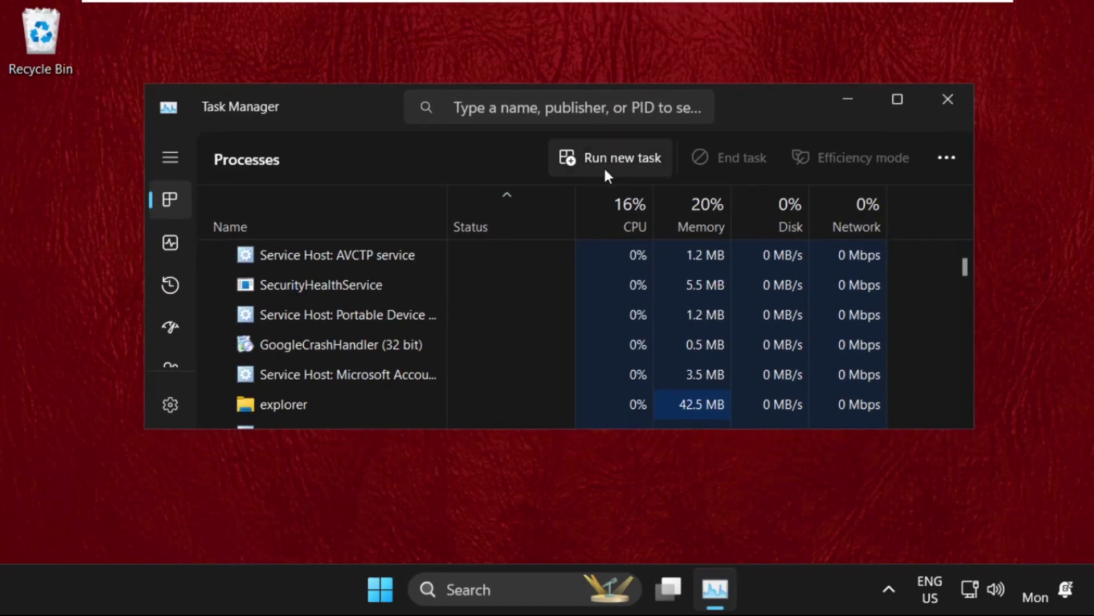
{"action": "left_click", "coordinate": [619, 163]}
{"action": "left_click_drag", "start_coordinate": [286, 103], "coordinate": [508, 243]}
{"action": "left_click", "coordinate": [677, 450]}
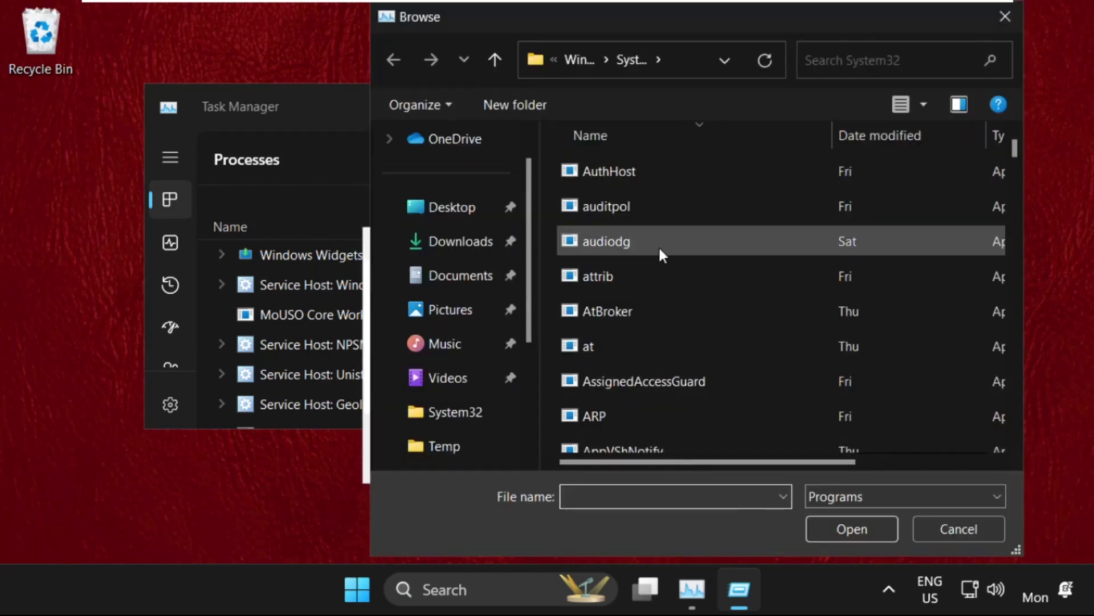
- Navigate the file picker to the Windows folder on Local Disk (C:)
{"action": "left_click", "coordinate": [656, 135]}
{"action": "scroll", "coordinate": [513, 274], "scroll_direction": "down", "scroll_amount": 3}
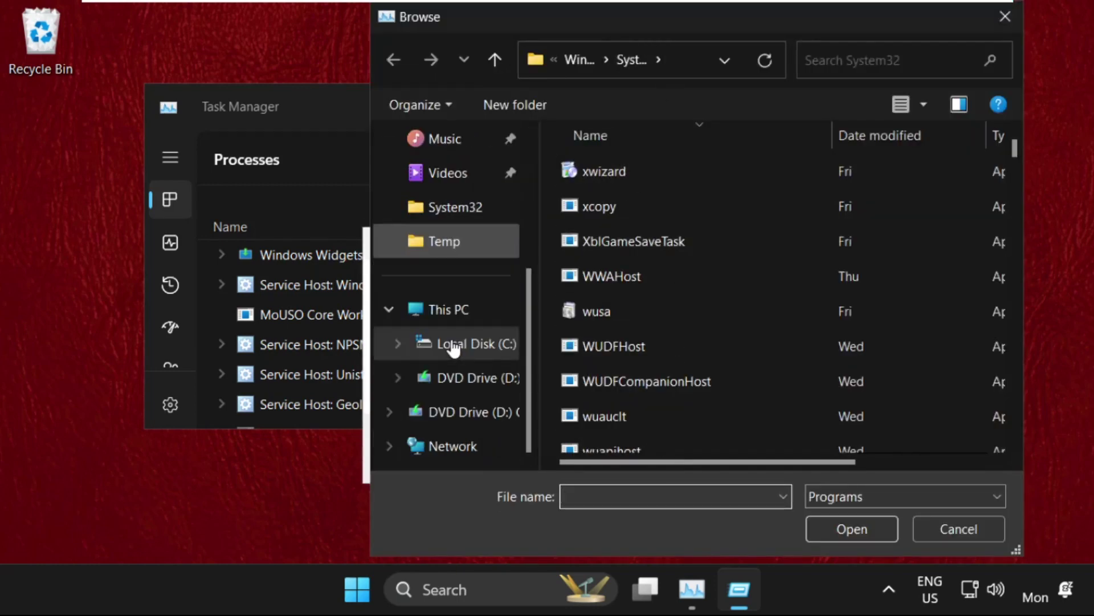
{"action": "left_click", "coordinate": [450, 312]}
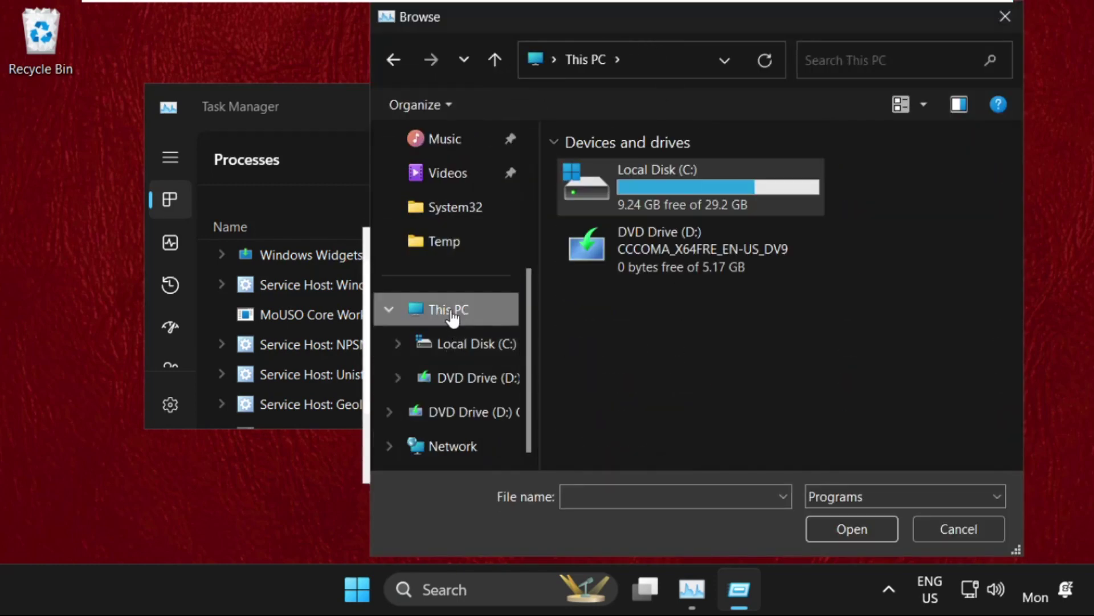
{"action": "double_click", "coordinate": [655, 191]}
{"action": "left_click_drag", "start_coordinate": [653, 30], "coordinate": [541, 33]}
{"action": "scroll", "coordinate": [525, 331], "scroll_direction": "down", "scroll_amount": 2}
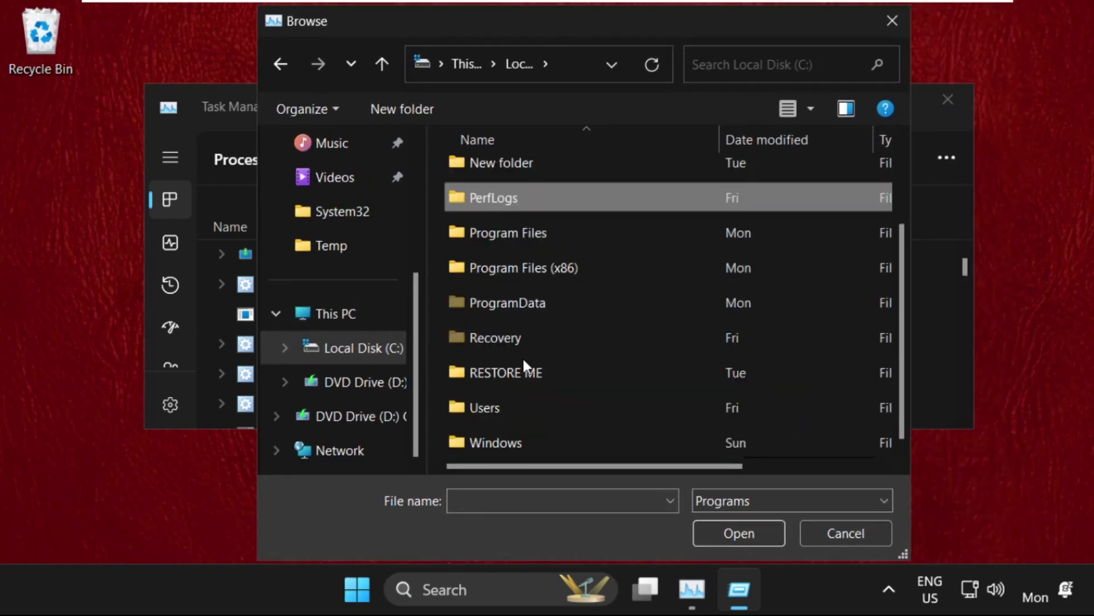
{"action": "double_click", "coordinate": [505, 445]}
- Open the System32 folder and select cmd as the program to run
{"action": "scroll", "coordinate": [531, 314], "scroll_direction": "down", "scroll_amount": 3}
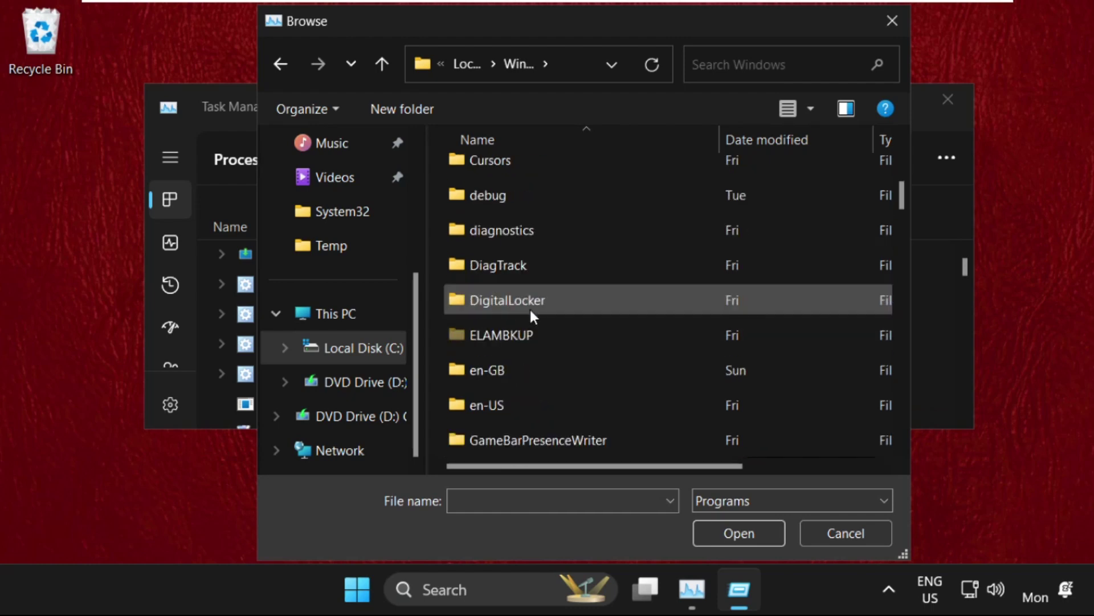
{"action": "scroll", "coordinate": [531, 310], "scroll_direction": "down", "scroll_amount": 12}
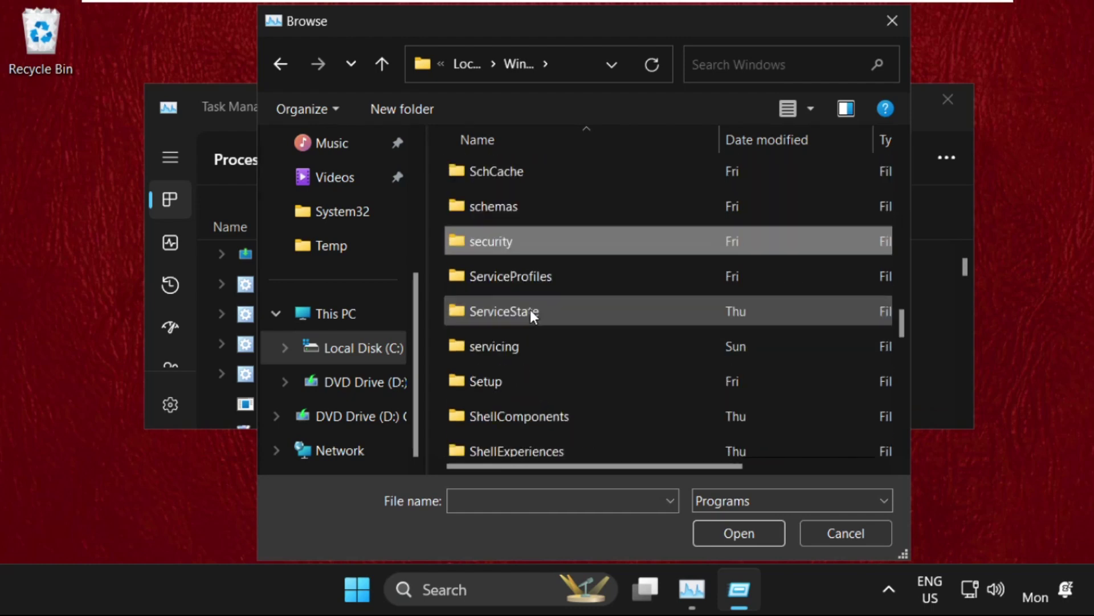
{"action": "scroll", "coordinate": [530, 310], "scroll_direction": "down", "scroll_amount": 5}
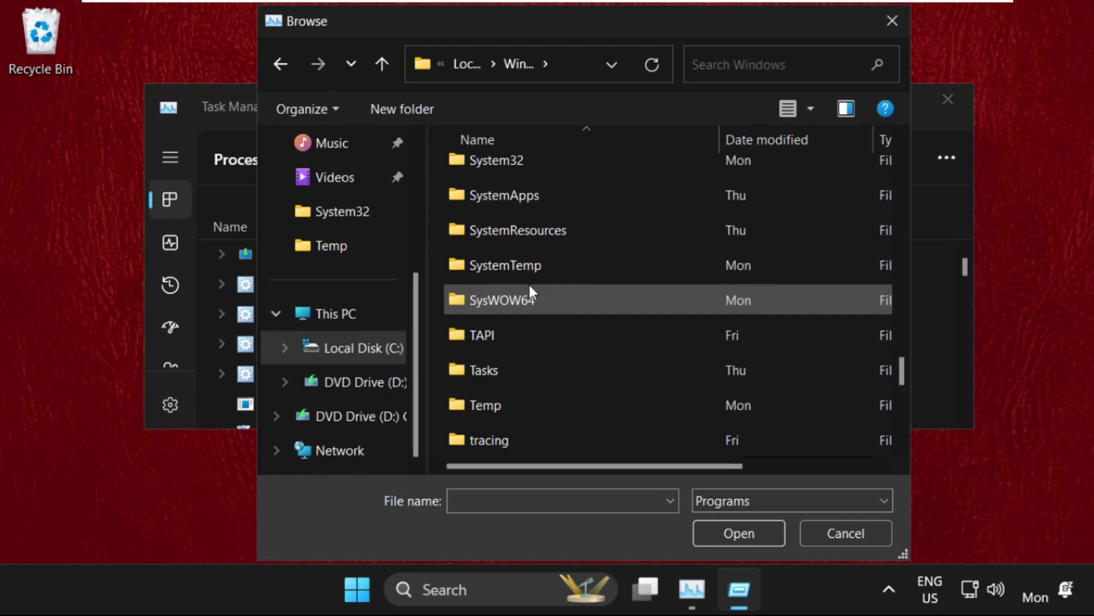
{"action": "scroll", "coordinate": [529, 285], "scroll_direction": "up", "scroll_amount": 2}
{"action": "left_click", "coordinate": [545, 340]}
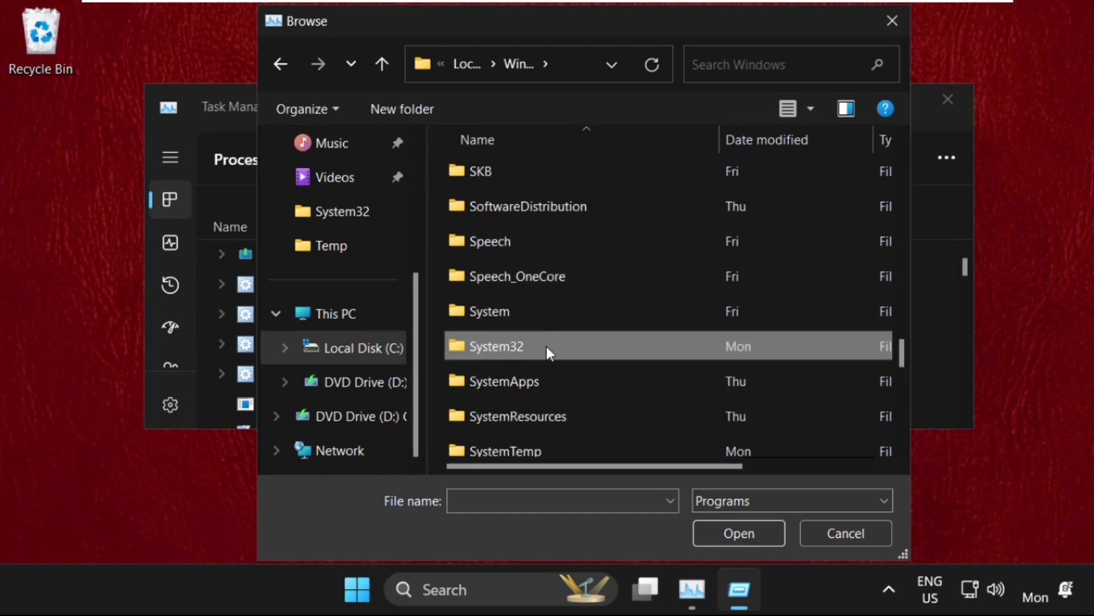
{"action": "double_click", "coordinate": [546, 346]}
{"action": "scroll", "coordinate": [545, 344], "scroll_direction": "up", "scroll_amount": 20}
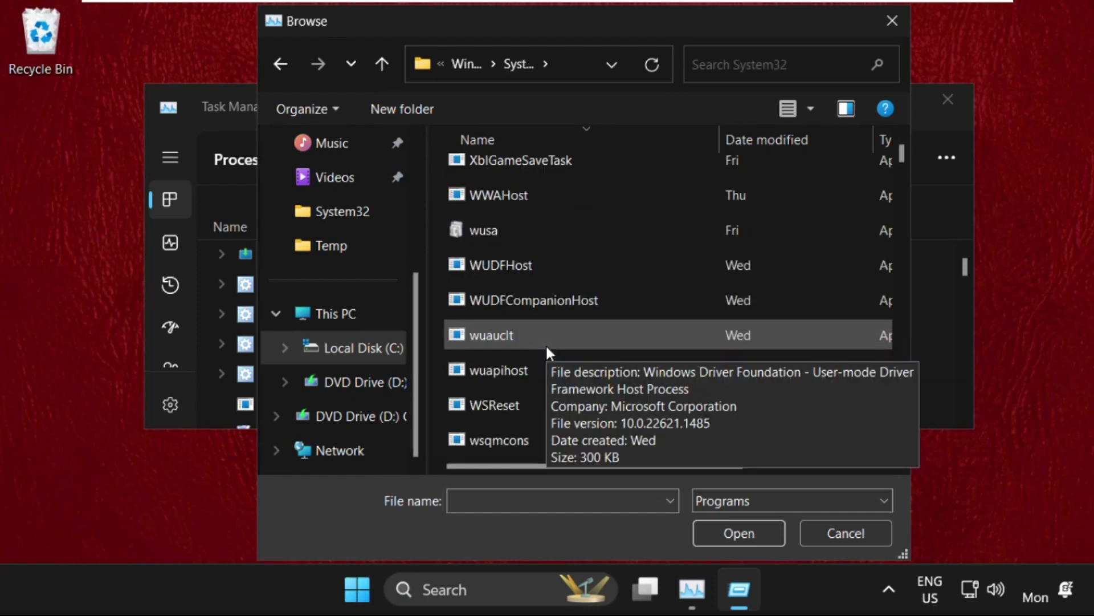
{"action": "scroll", "coordinate": [545, 344], "scroll_direction": "down", "scroll_amount": 10}
{"action": "left_click", "coordinate": [546, 343]}
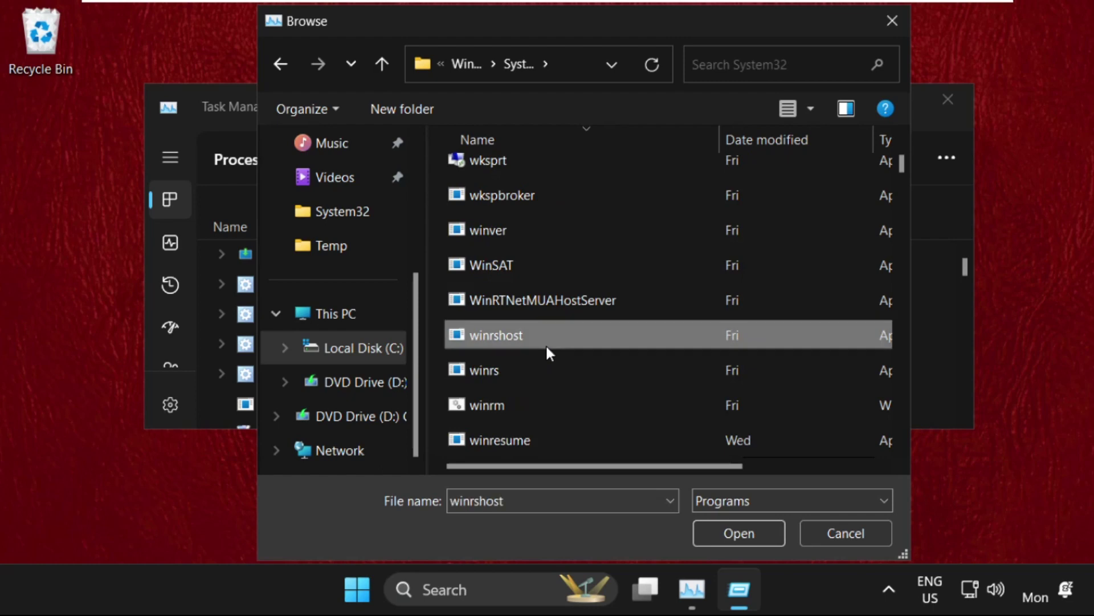
{"action": "key", "text": "c"}
{"action": "scroll", "coordinate": [545, 344], "scroll_direction": "down", "scroll_amount": 8}
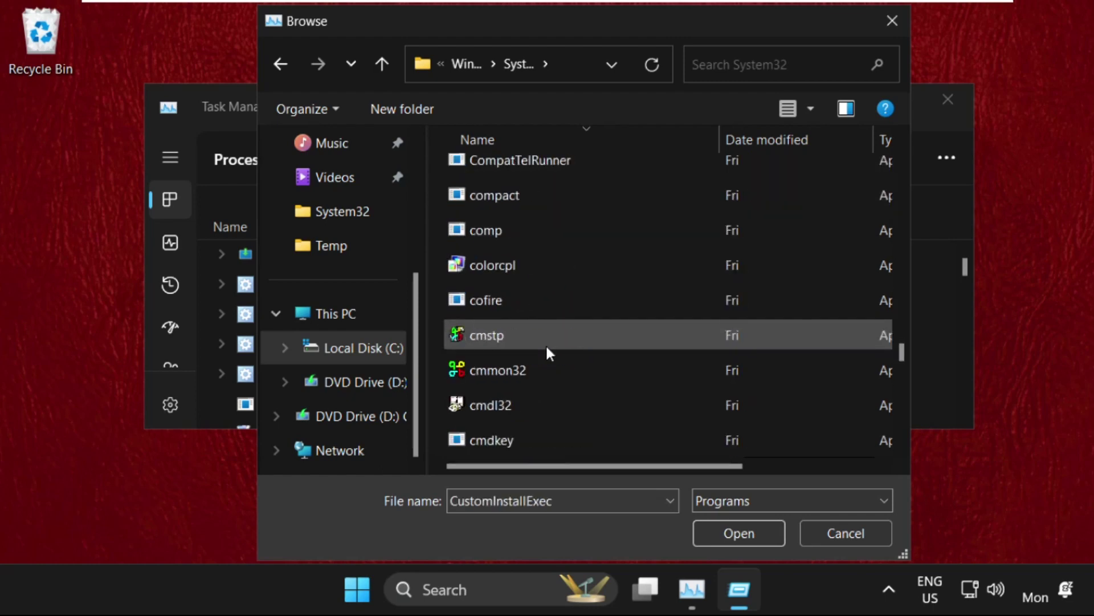
{"action": "scroll", "coordinate": [545, 344], "scroll_direction": "down", "scroll_amount": 3}
{"action": "scroll", "coordinate": [545, 344], "scroll_direction": "up", "scroll_amount": 1}
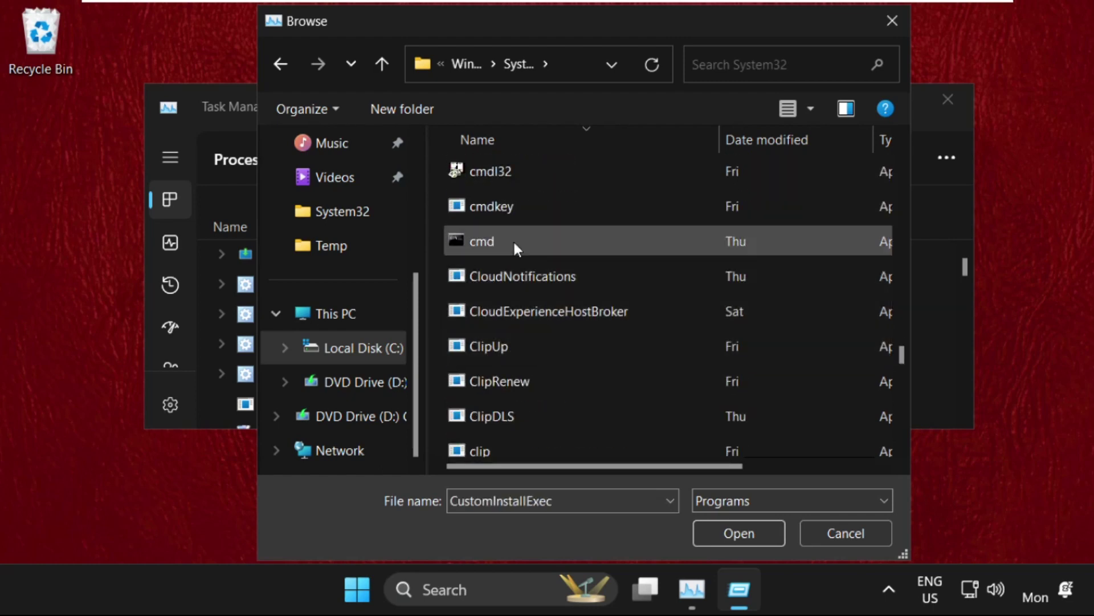
{"action": "left_click", "coordinate": [477, 240]}
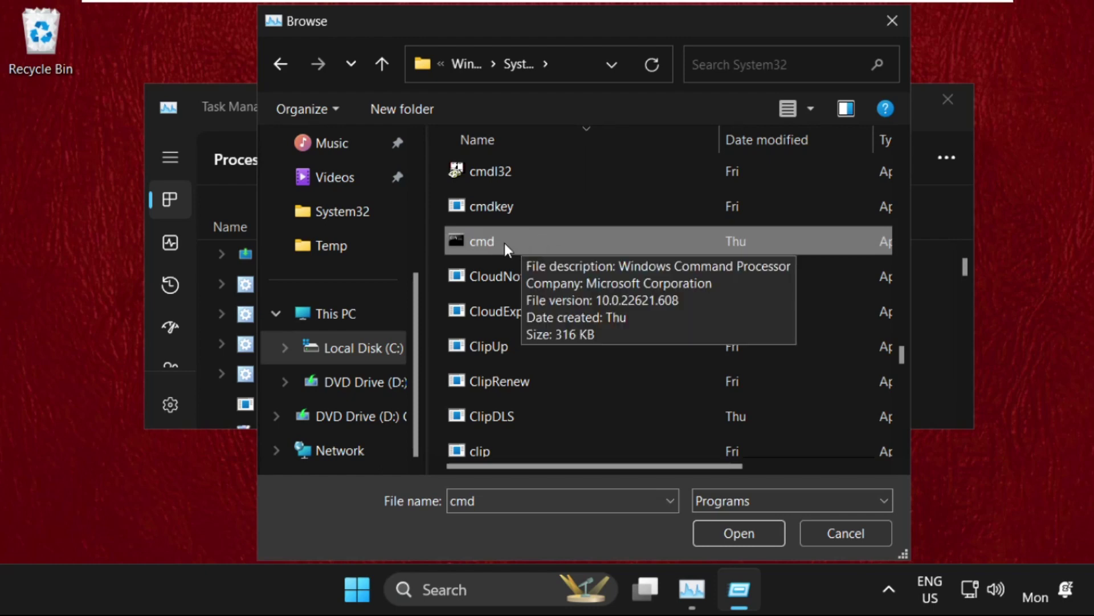
- Confirm cmd as the task, tick administrative privileges, and launch an Administrator Command Prompt
{"action": "left_click", "coordinate": [723, 526]}
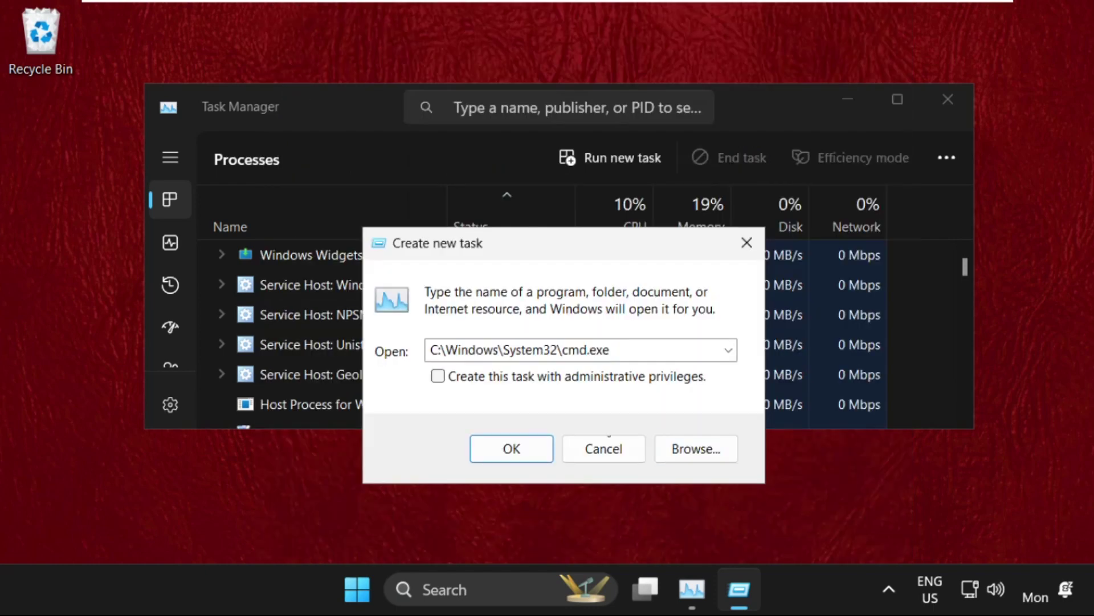
{"action": "double_click", "coordinate": [533, 350]}
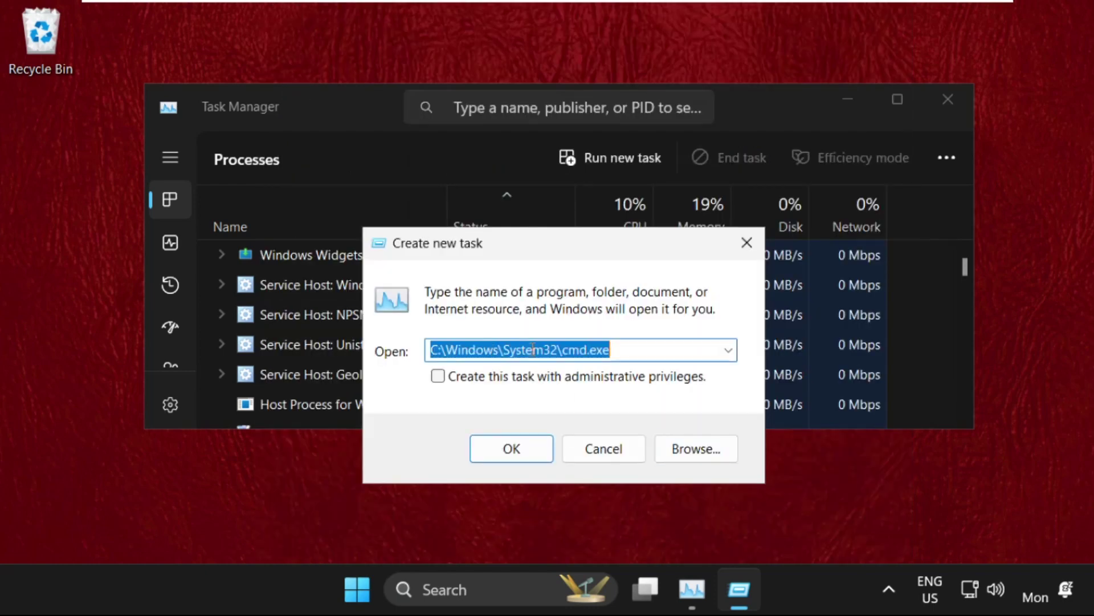
{"action": "left_click", "coordinate": [621, 350]}
{"action": "left_click", "coordinate": [439, 377]}
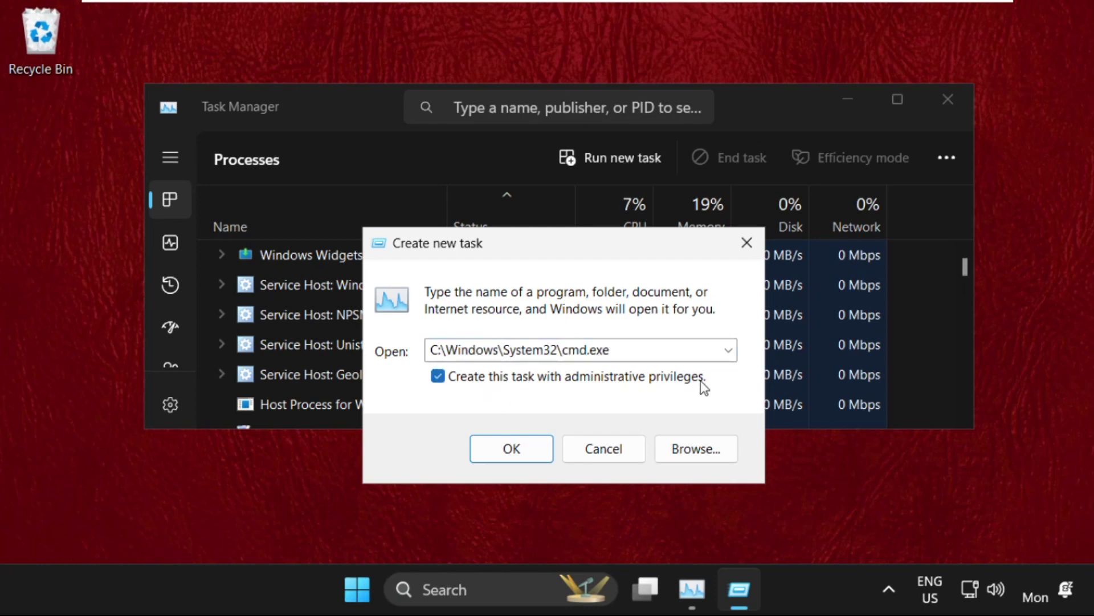
{"action": "left_click", "coordinate": [525, 447]}
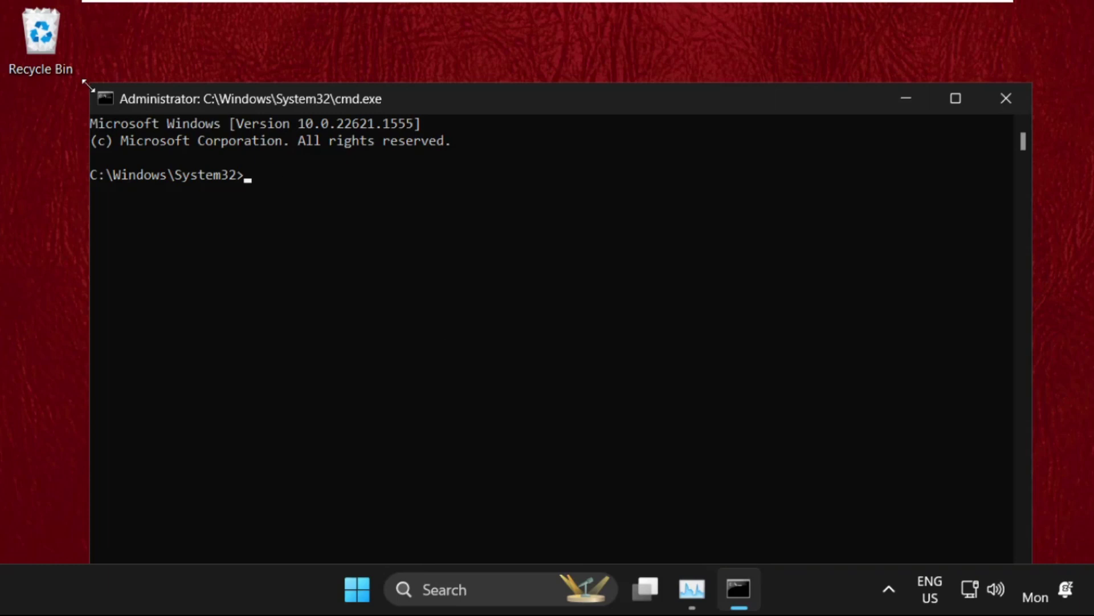
- Resize and reposition the console window and close Task Manager
{"action": "left_click_drag", "start_coordinate": [87, 84], "coordinate": [192, 374]}
{"action": "left_click", "coordinate": [946, 103]}
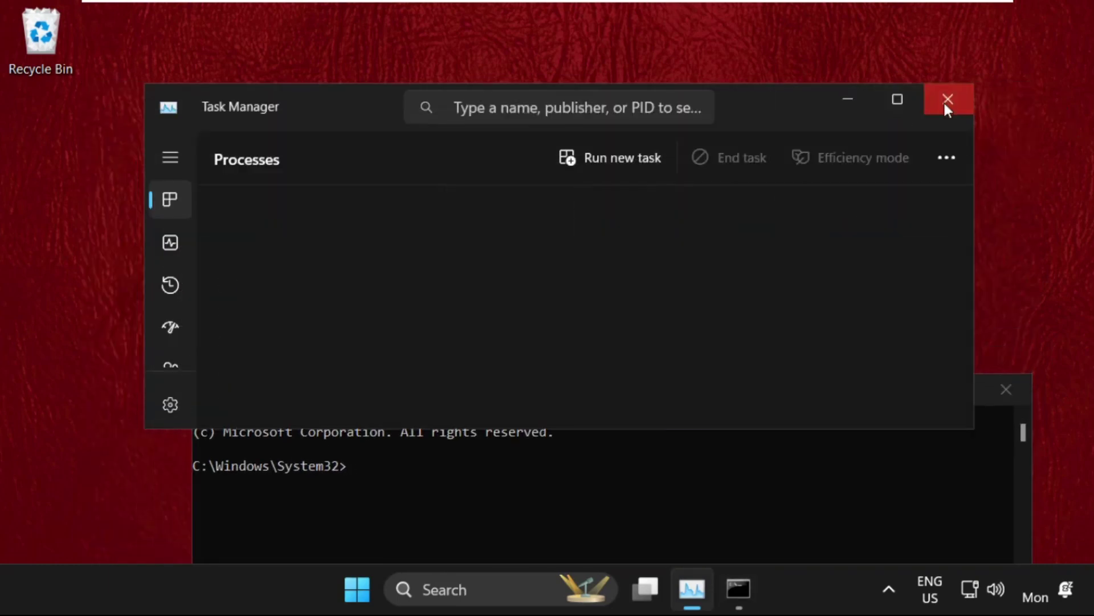
{"action": "left_click_drag", "start_coordinate": [723, 399], "coordinate": [683, 134]}
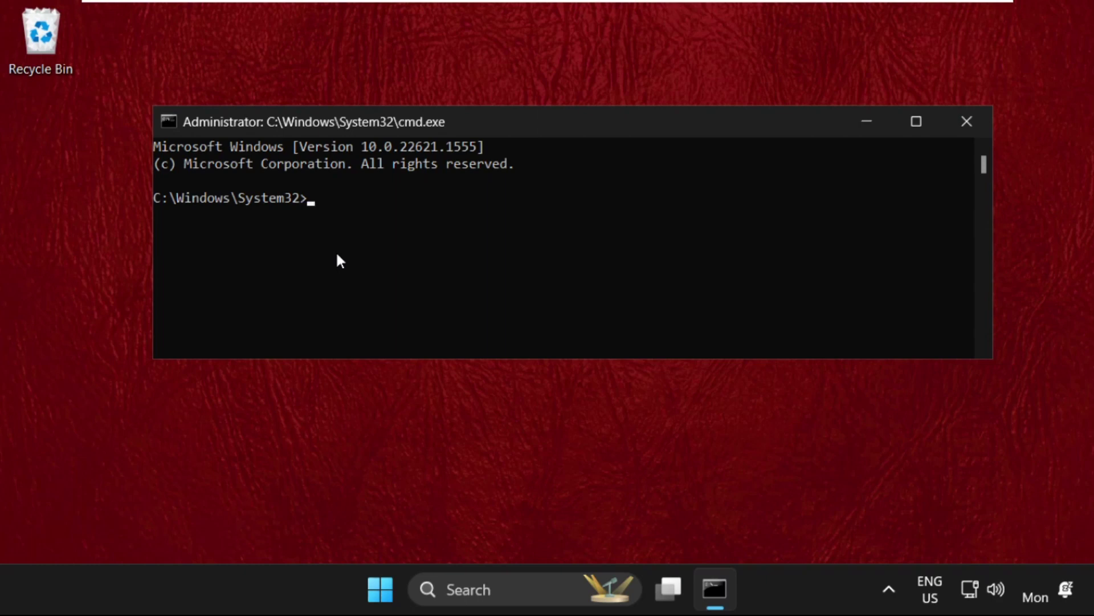
- Run gpupdate /force in the console, then exit it
{"action": "type", "text": "gpupdate /fo"}
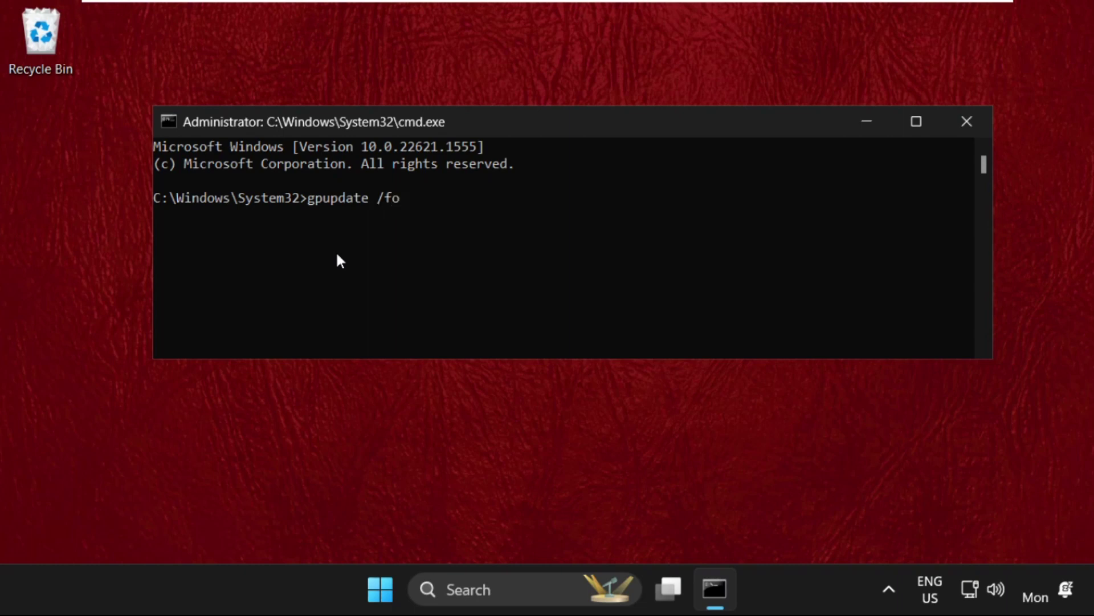
{"action": "type", "text": "rce"}
{"action": "key", "text": "Return"}
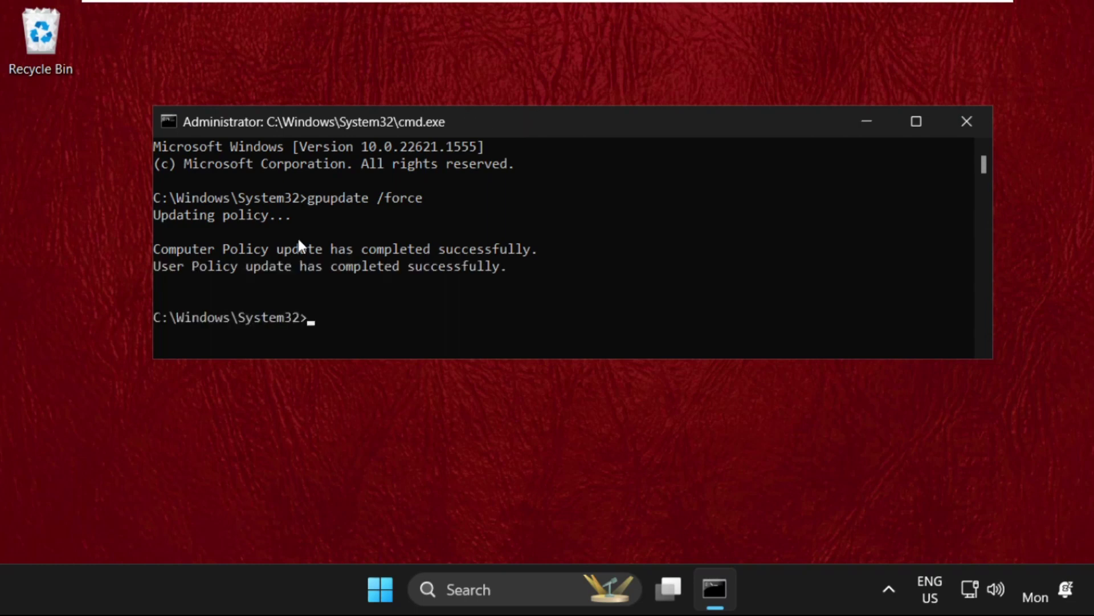
{"action": "type", "text": "exit"}
{"action": "key", "text": "Return"}
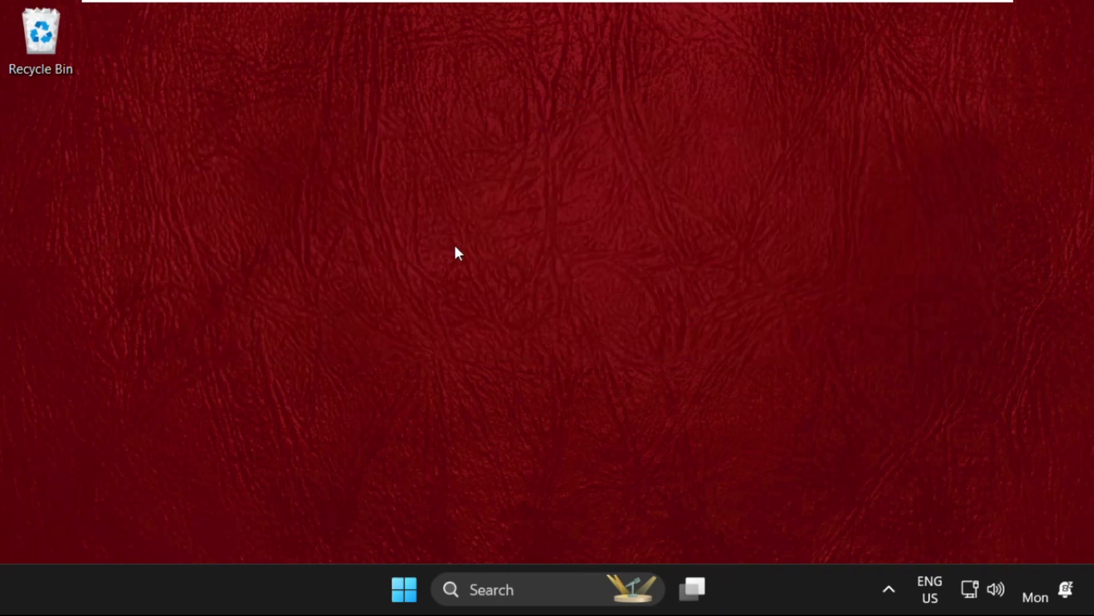
- Search for 'serv' and open the Services app
{"action": "left_click", "coordinate": [513, 593]}
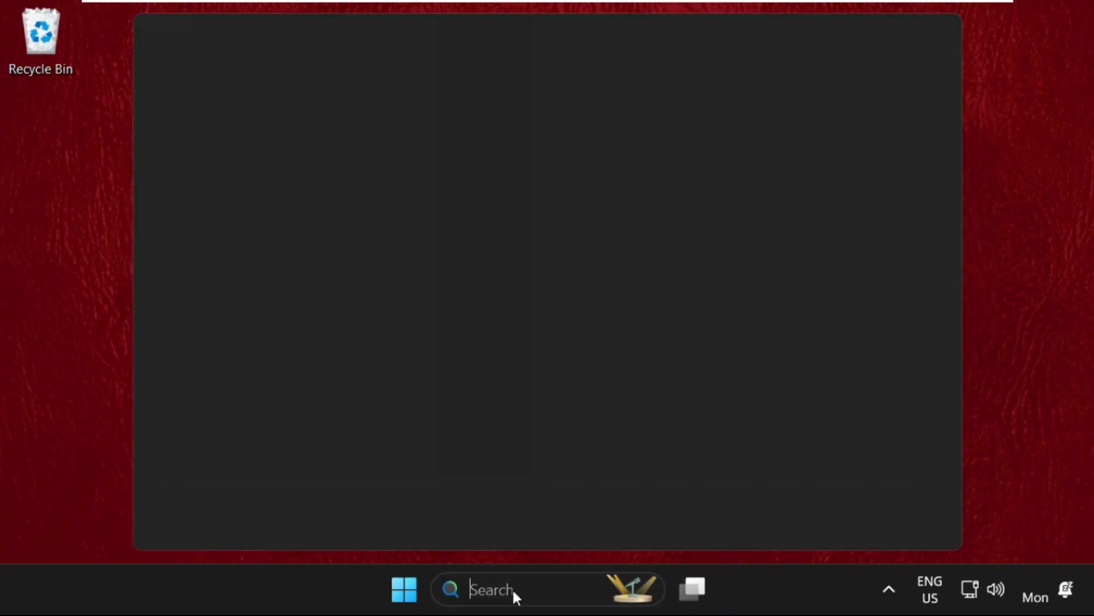
{"action": "type", "text": "services"}
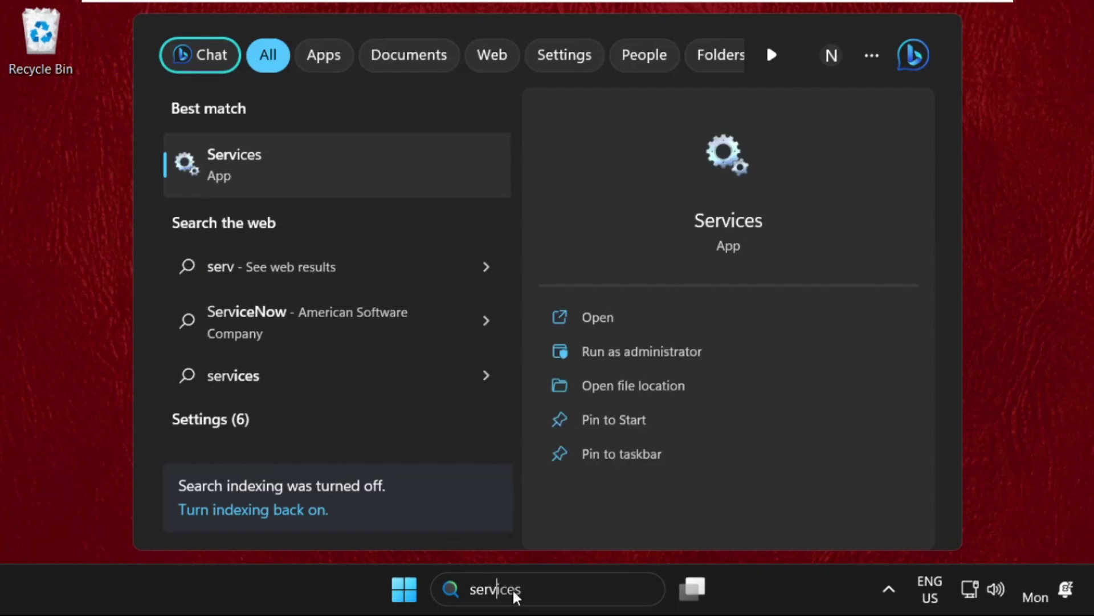
{"action": "left_click", "coordinate": [241, 174]}
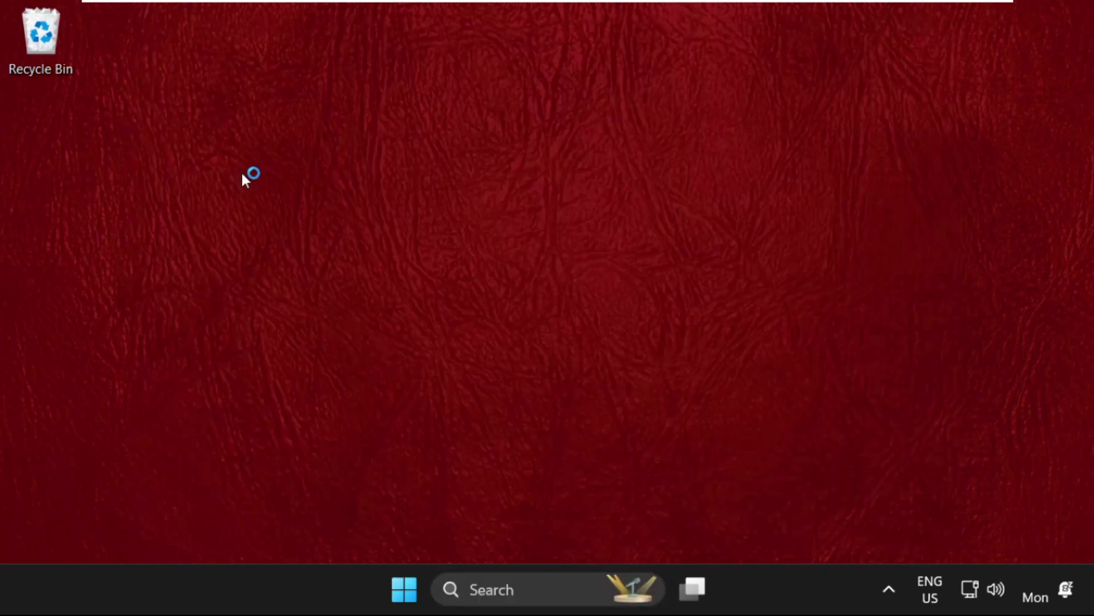
{"action": "left_click", "coordinate": [434, 290]}
- Scroll the services list down and select the Windows Update service
{"action": "scroll", "coordinate": [450, 289], "scroll_direction": "down", "scroll_amount": 20}
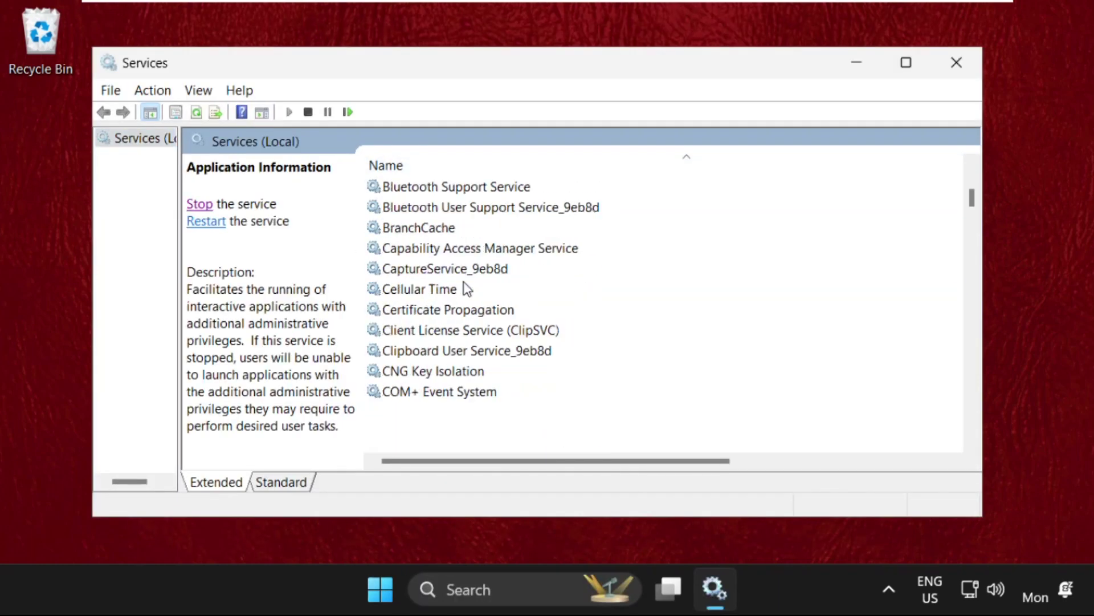
{"action": "scroll", "coordinate": [464, 283], "scroll_direction": "down", "scroll_amount": 1}
{"action": "left_click", "coordinate": [464, 283]}
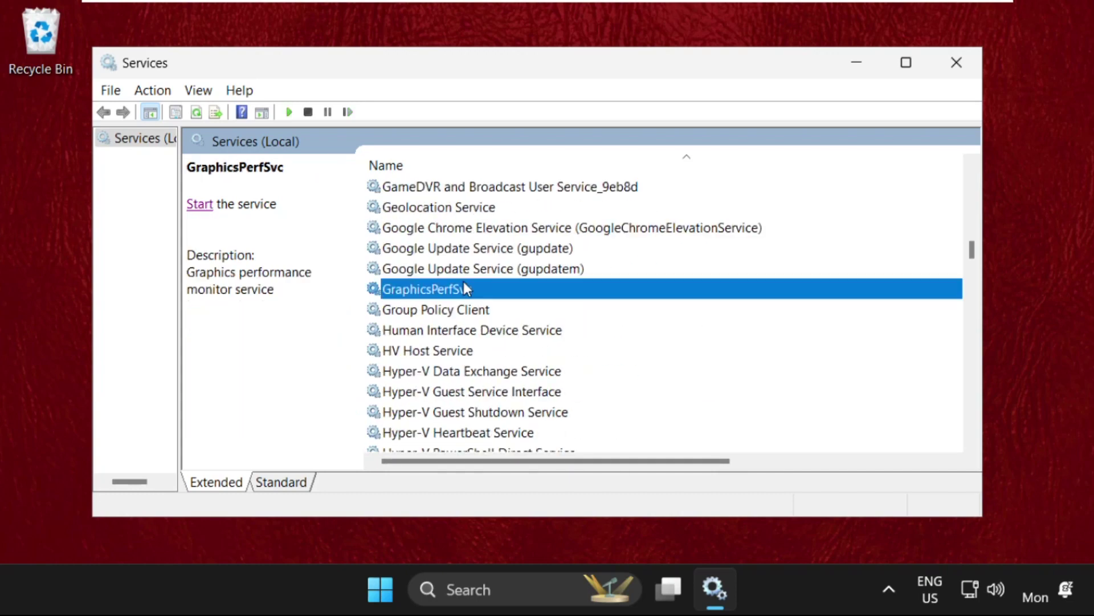
{"action": "scroll", "coordinate": [464, 283], "scroll_direction": "down", "scroll_amount": 20}
{"action": "left_click", "coordinate": [464, 282]}
{"action": "scroll", "coordinate": [464, 282], "scroll_direction": "down", "scroll_amount": 1}
{"action": "scroll", "coordinate": [466, 288], "scroll_direction": "down", "scroll_amount": 12}
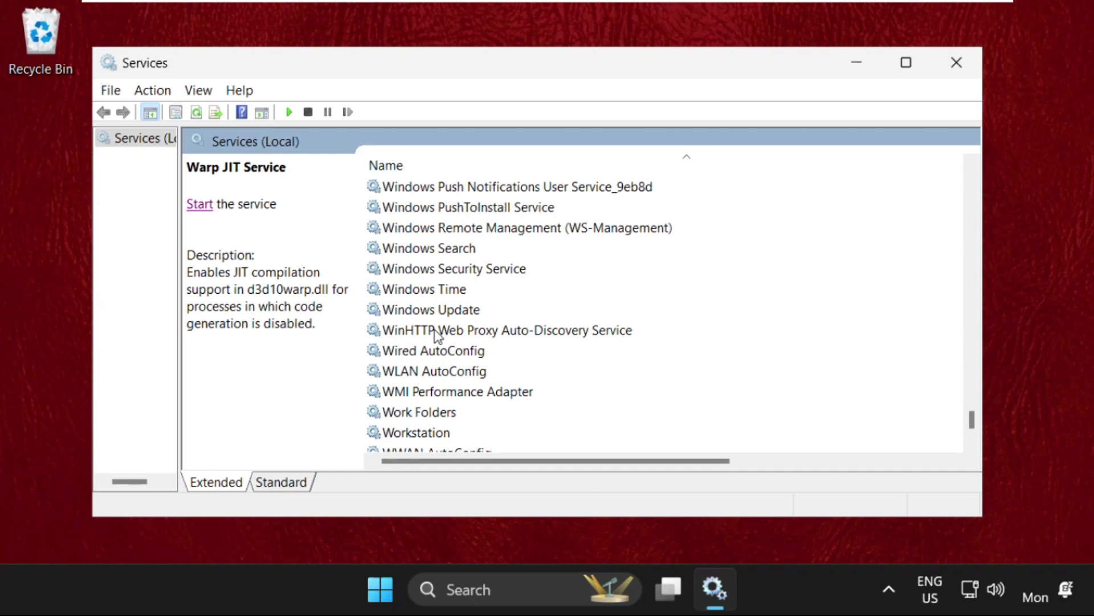
{"action": "left_click", "coordinate": [433, 311]}
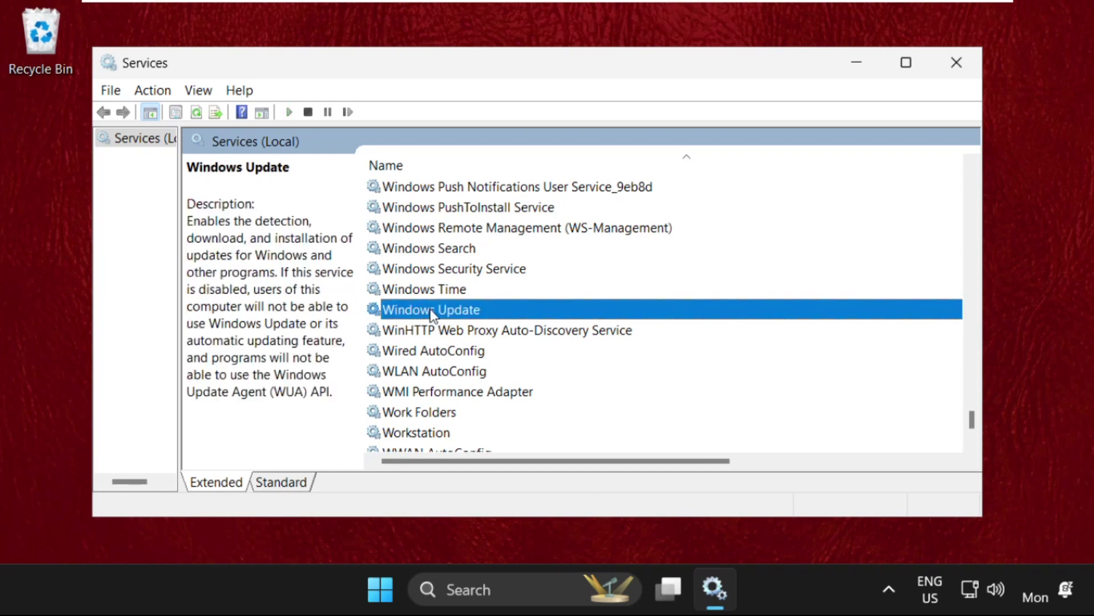
- Set Windows Update's startup type to Automatic, apply it, start the service, and confirm
{"action": "right_click", "coordinate": [493, 313]}
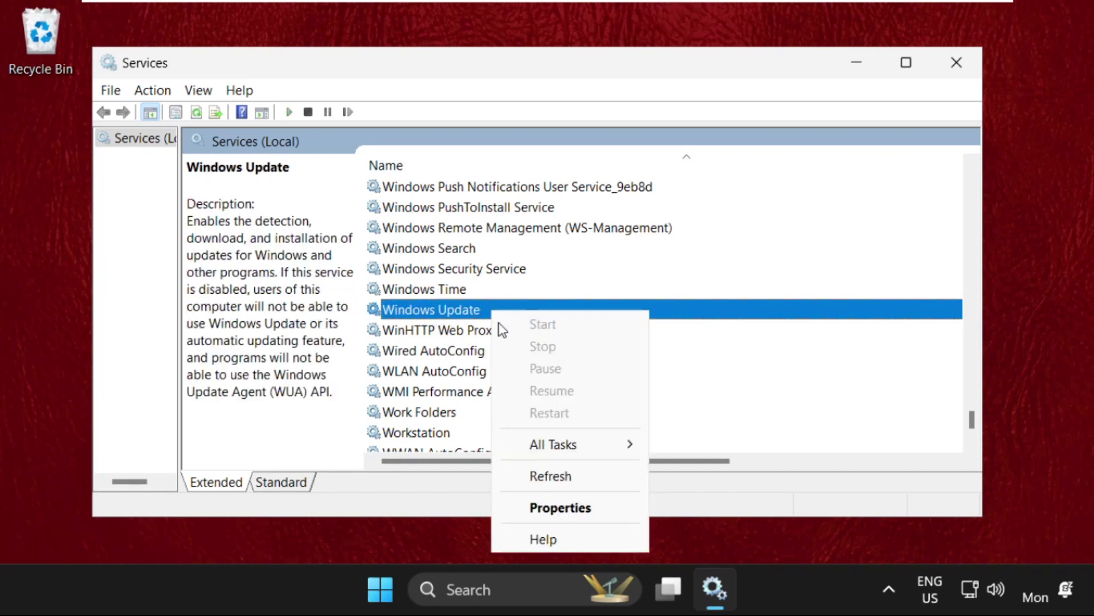
{"action": "left_click", "coordinate": [562, 508]}
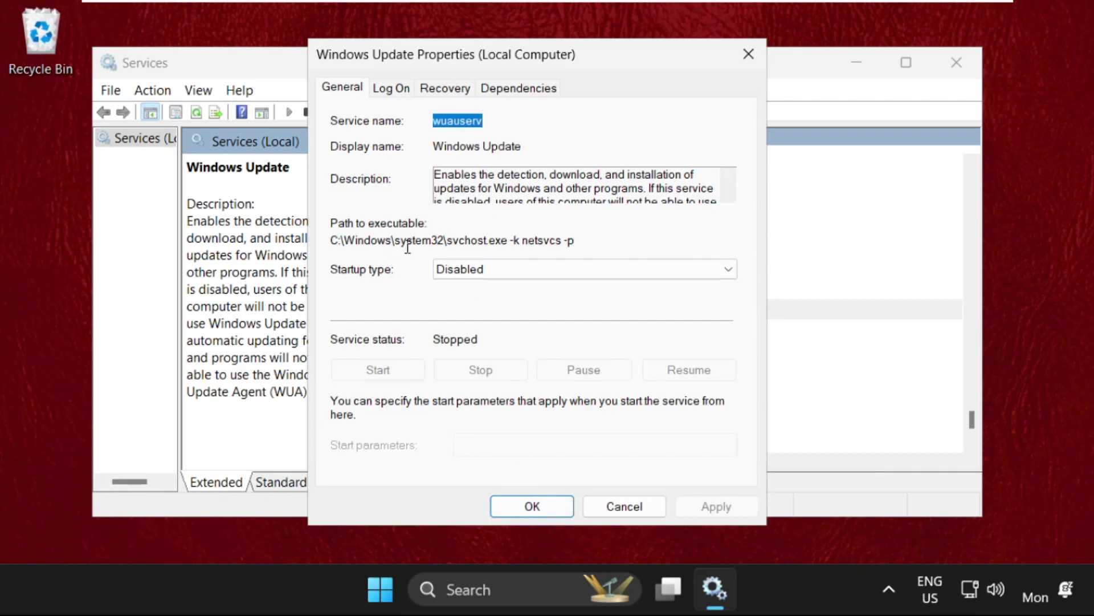
{"action": "left_click", "coordinate": [436, 276]}
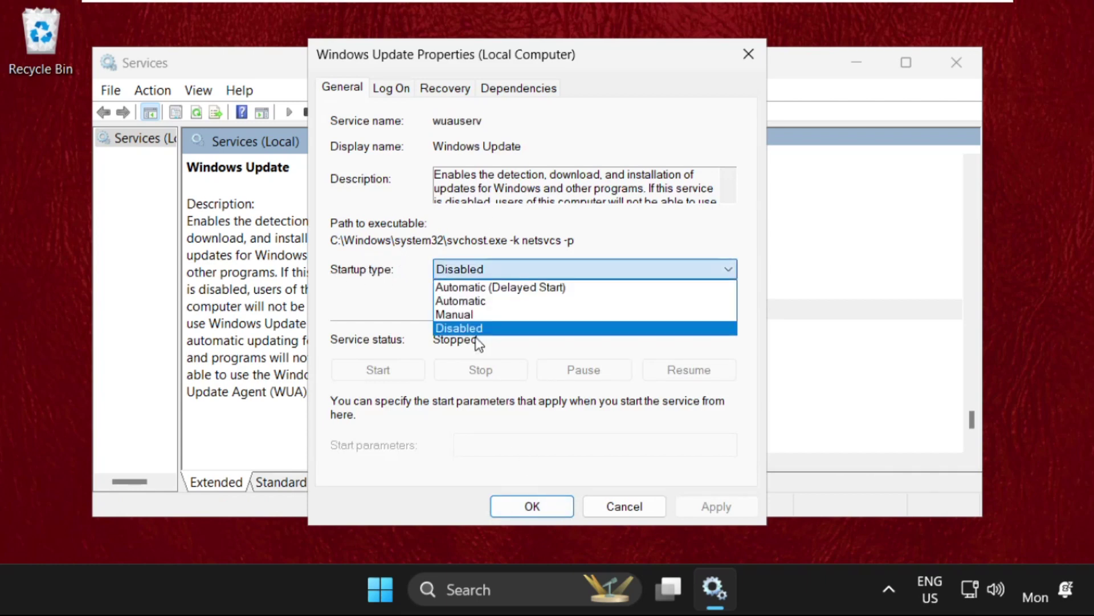
{"action": "left_click", "coordinate": [479, 300]}
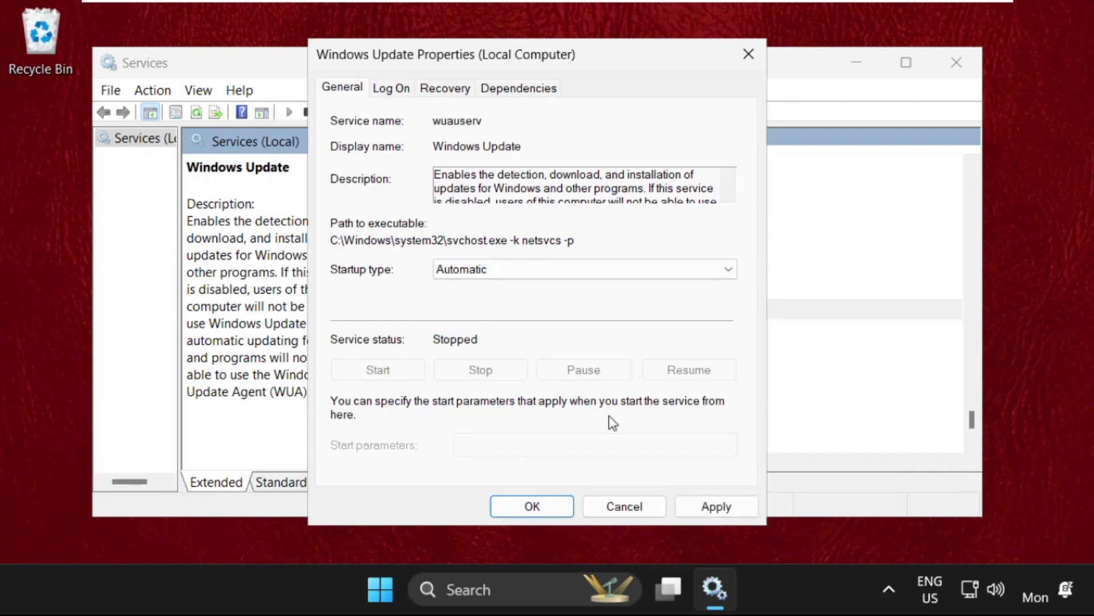
{"action": "left_click", "coordinate": [716, 505]}
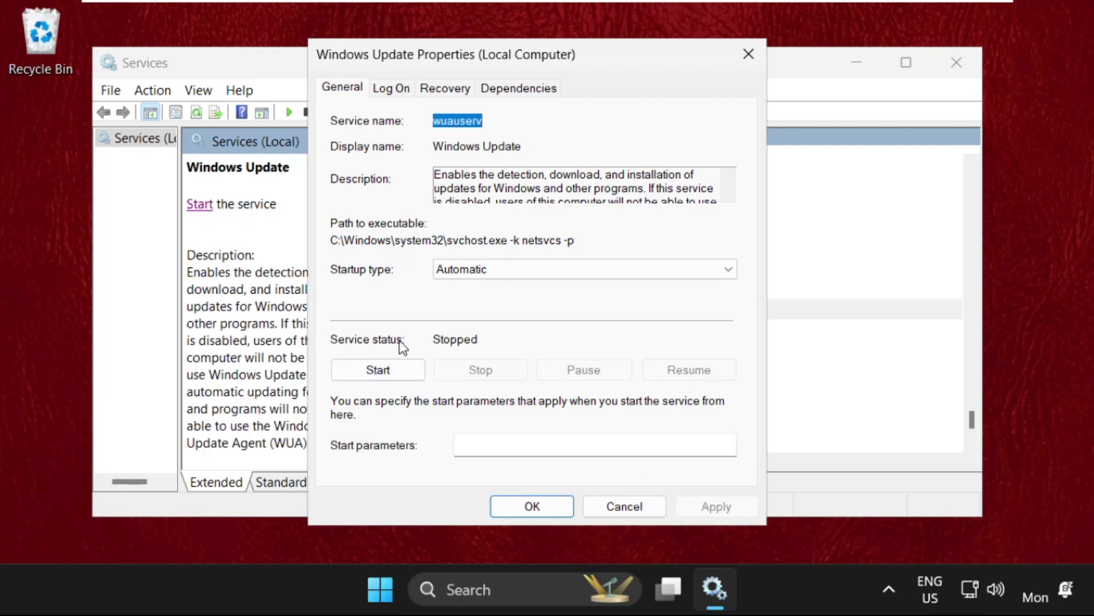
{"action": "left_click", "coordinate": [379, 370]}
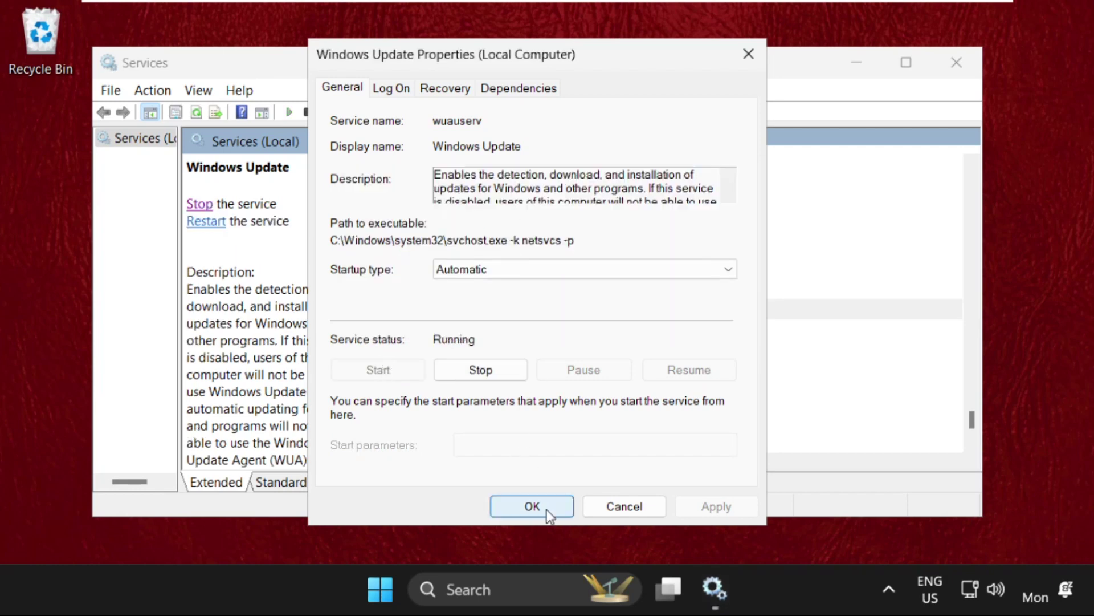
{"action": "left_click", "coordinate": [542, 507]}
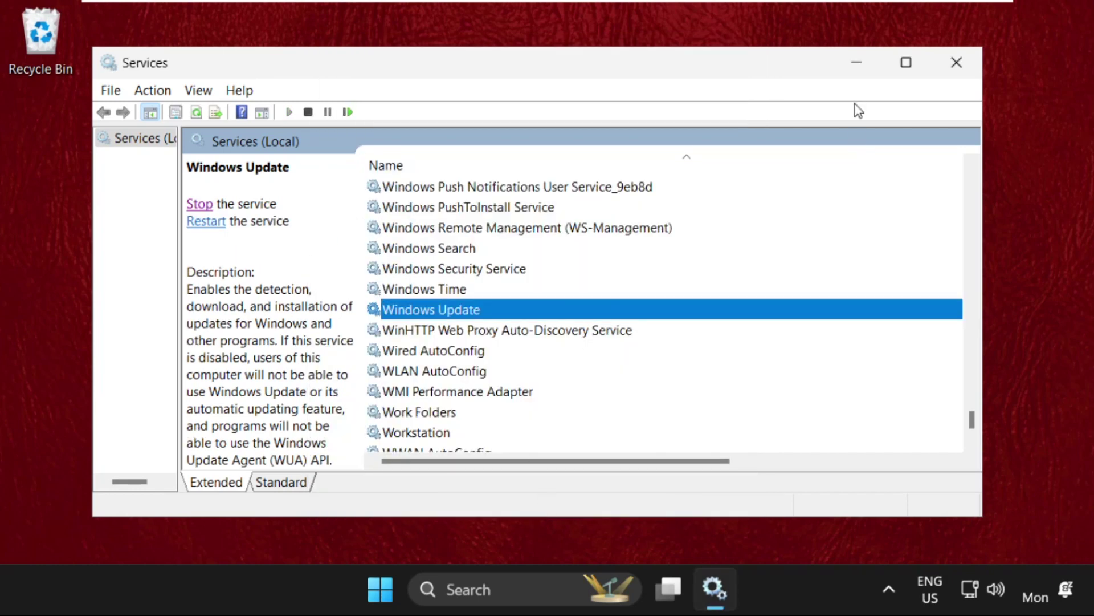
- Close Services and open Local Disk (C:) in a new File Explorer window
{"action": "left_click", "coordinate": [949, 73]}
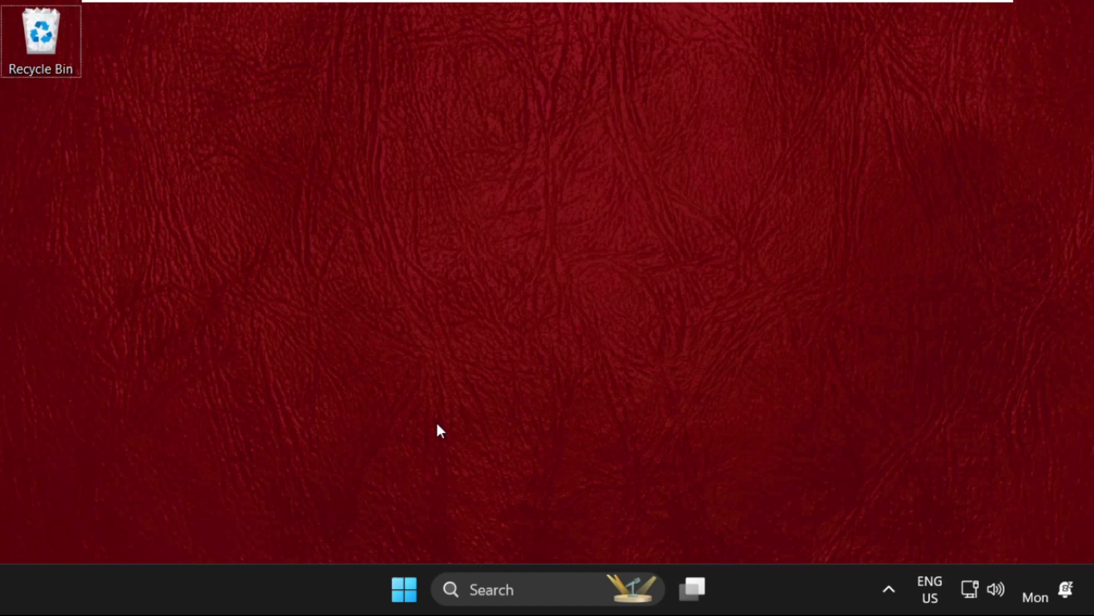
{"action": "key", "text": "super+e"}
{"action": "scroll", "coordinate": [440, 355], "scroll_direction": "down", "scroll_amount": 4}
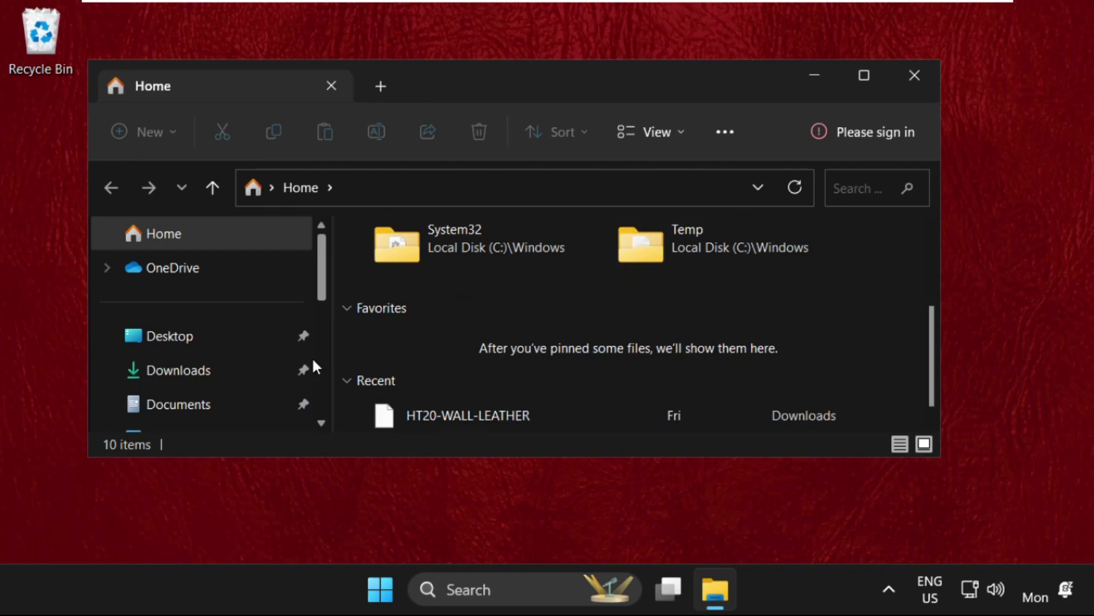
{"action": "scroll", "coordinate": [261, 353], "scroll_direction": "down", "scroll_amount": 5}
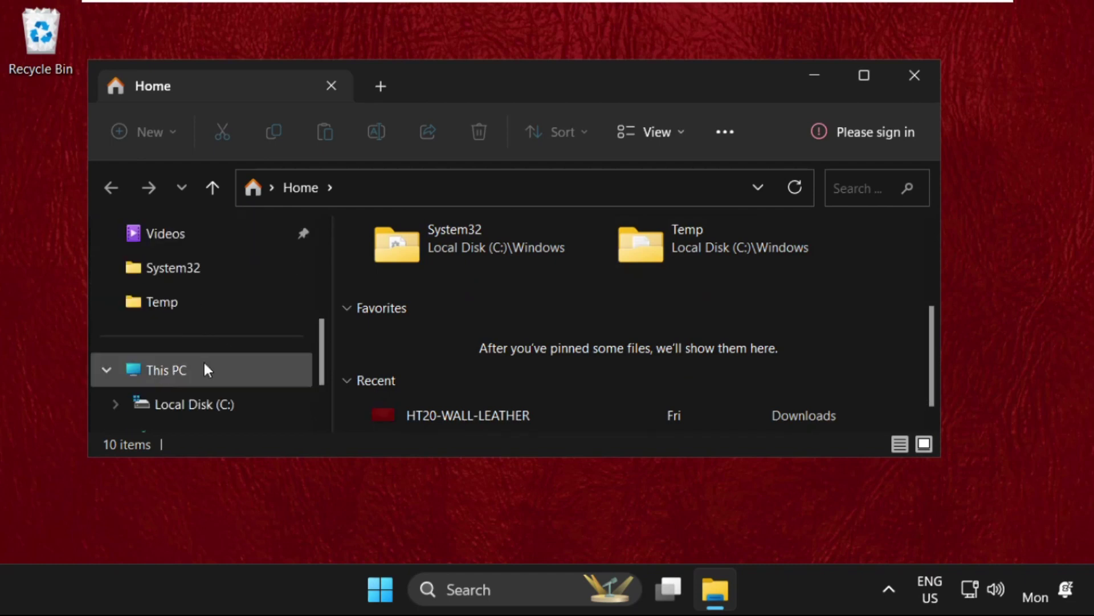
{"action": "left_click", "coordinate": [203, 365]}
{"action": "left_click", "coordinate": [467, 276]}
{"action": "double_click", "coordinate": [465, 269]}
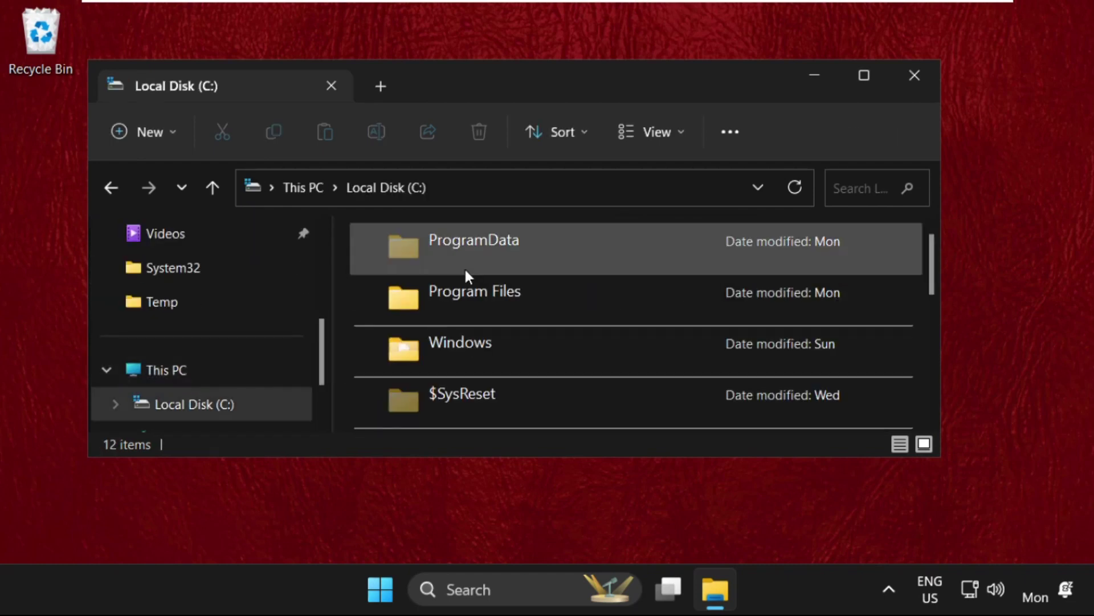
- Open the Windows folder and select the SoftwareDistribution folder
{"action": "scroll", "coordinate": [464, 267], "scroll_direction": "down", "scroll_amount": 4}
{"action": "scroll", "coordinate": [466, 340], "scroll_direction": "up", "scroll_amount": 4}
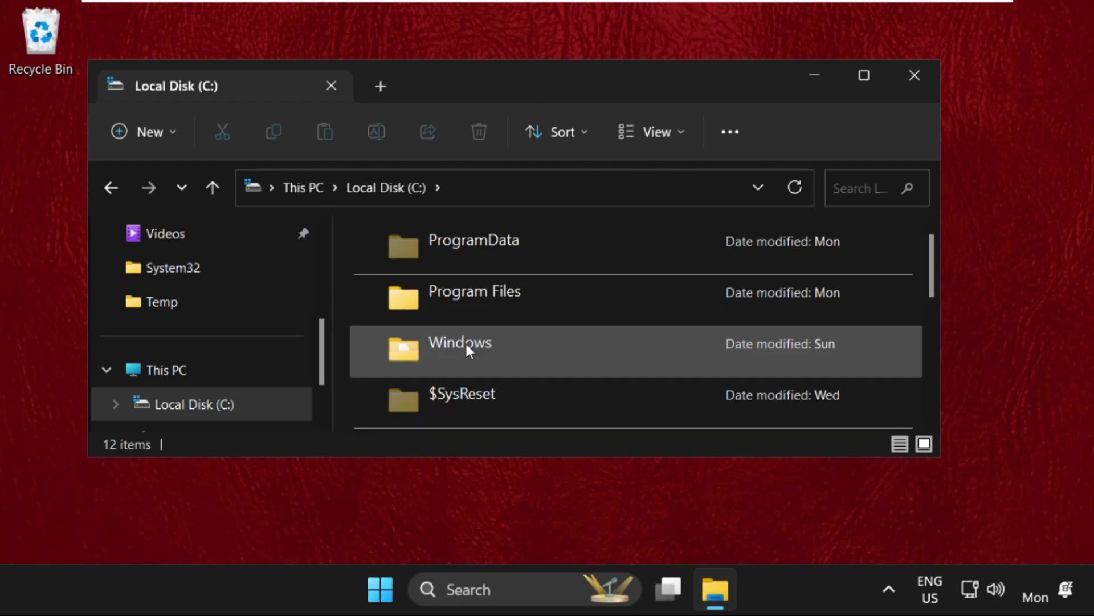
{"action": "scroll", "coordinate": [465, 341], "scroll_direction": "down", "scroll_amount": 4}
{"action": "scroll", "coordinate": [467, 343], "scroll_direction": "up", "scroll_amount": 4}
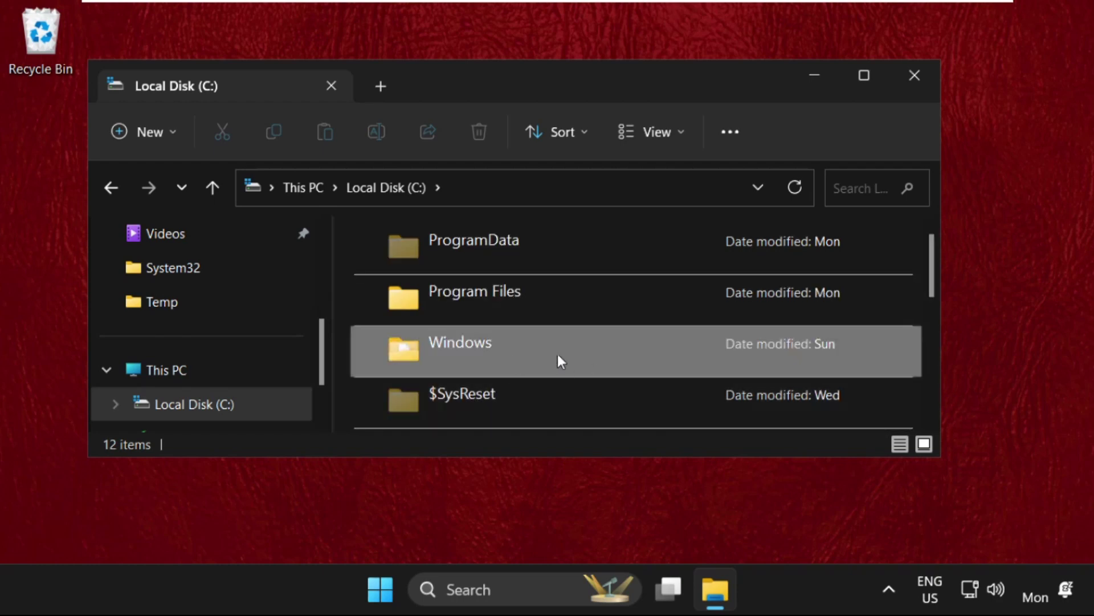
{"action": "double_click", "coordinate": [523, 343]}
{"action": "left_click", "coordinate": [522, 336]}
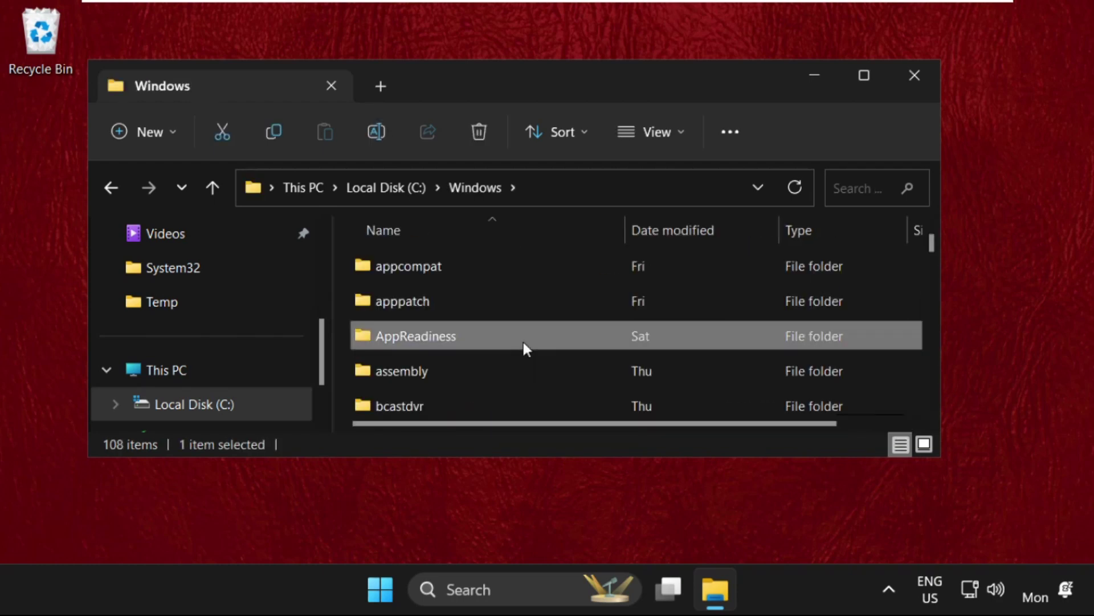
{"action": "type", "text": "services"}
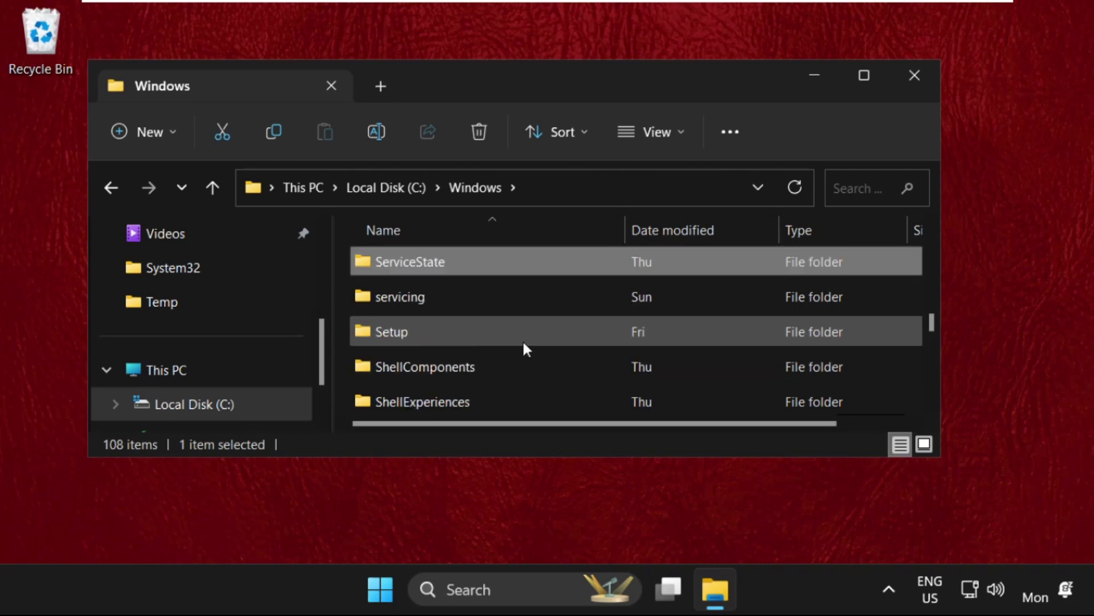
{"action": "left_click", "coordinate": [523, 342]}
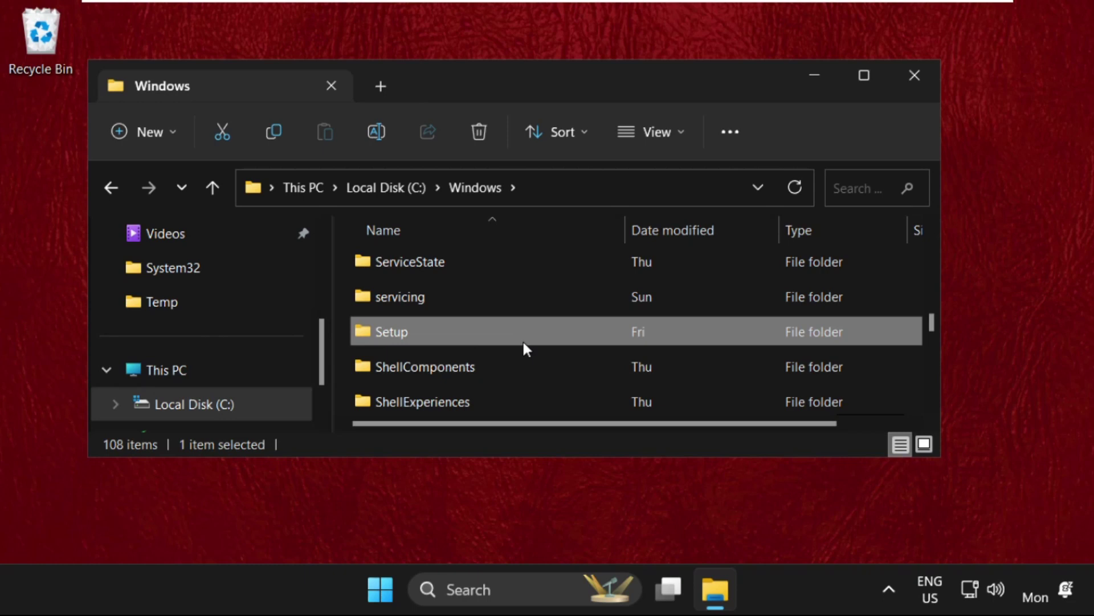
{"action": "key", "text": "Down"}
{"action": "key", "text": "Down"}
{"action": "key", "text": "Down"}
{"action": "key", "text": "Down"}
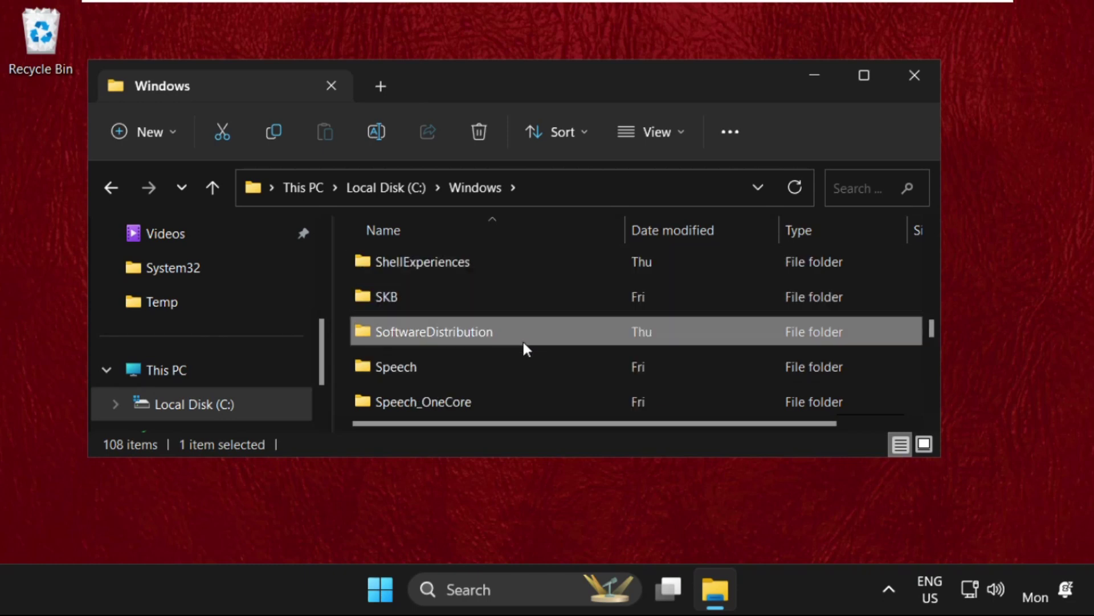
- Maximize Explorer, open SoftwareDistribution, and delete all five of its items
{"action": "double_click", "coordinate": [621, 77]}
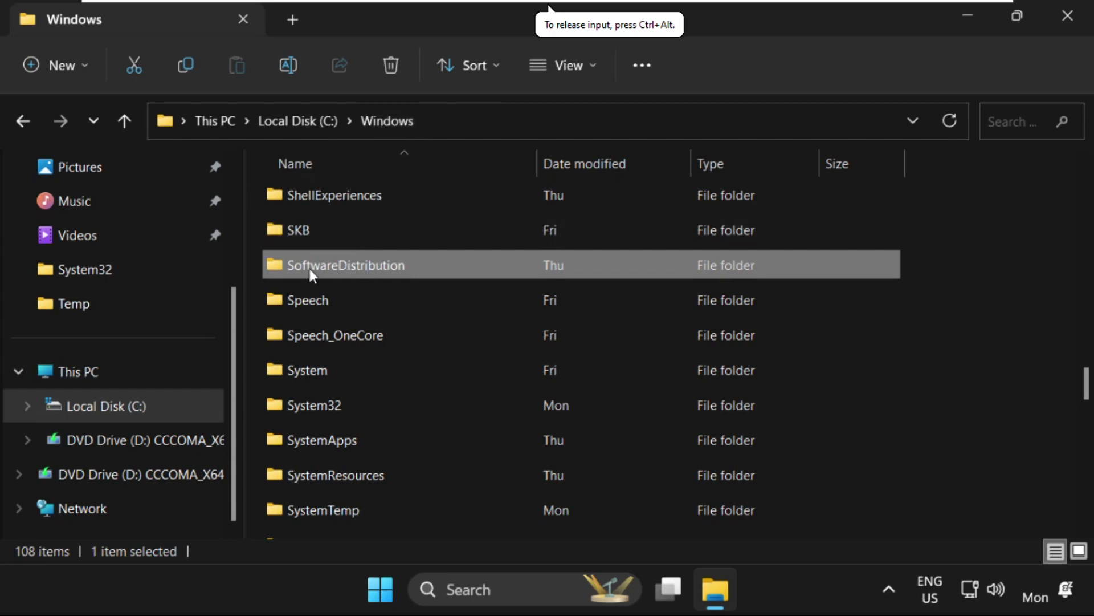
{"action": "double_click", "coordinate": [345, 267]}
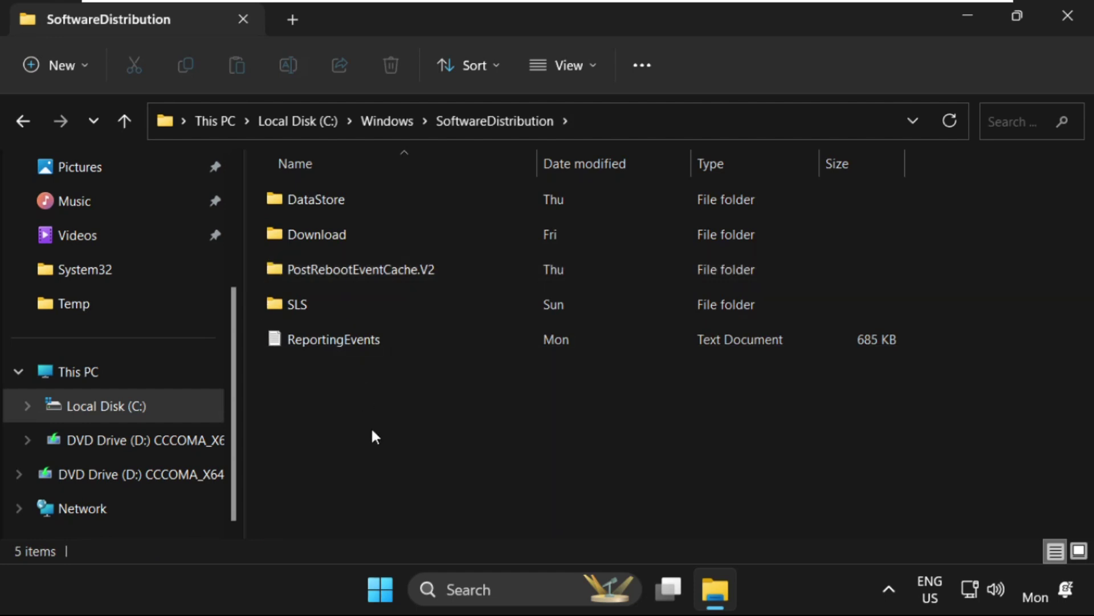
{"action": "left_click_drag", "start_coordinate": [377, 429], "coordinate": [343, 162]}
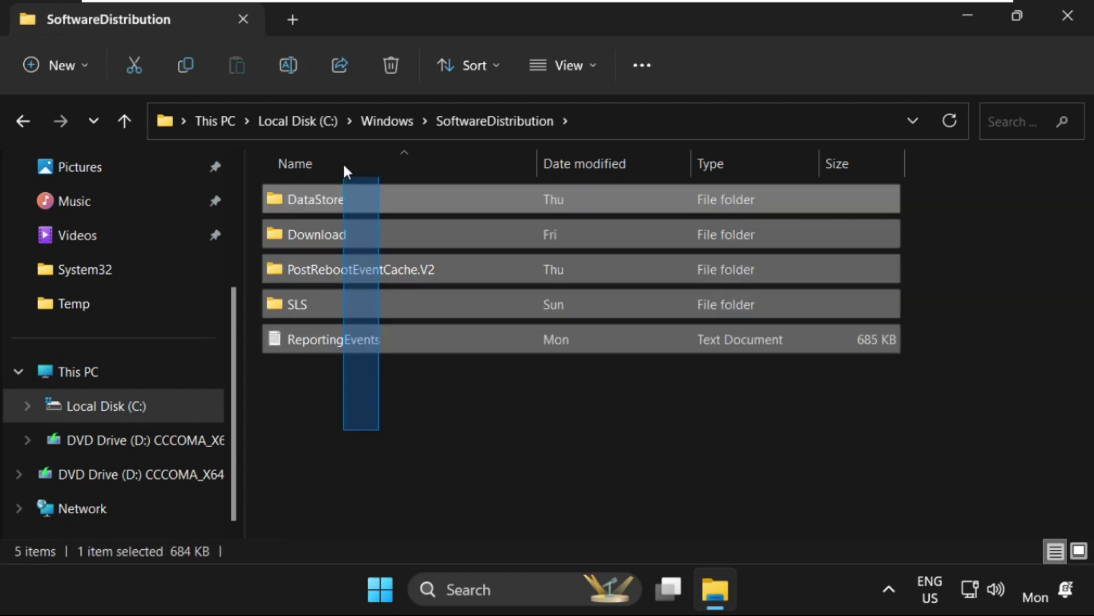
{"action": "right_click", "coordinate": [360, 265]}
{"action": "left_click", "coordinate": [521, 178]}
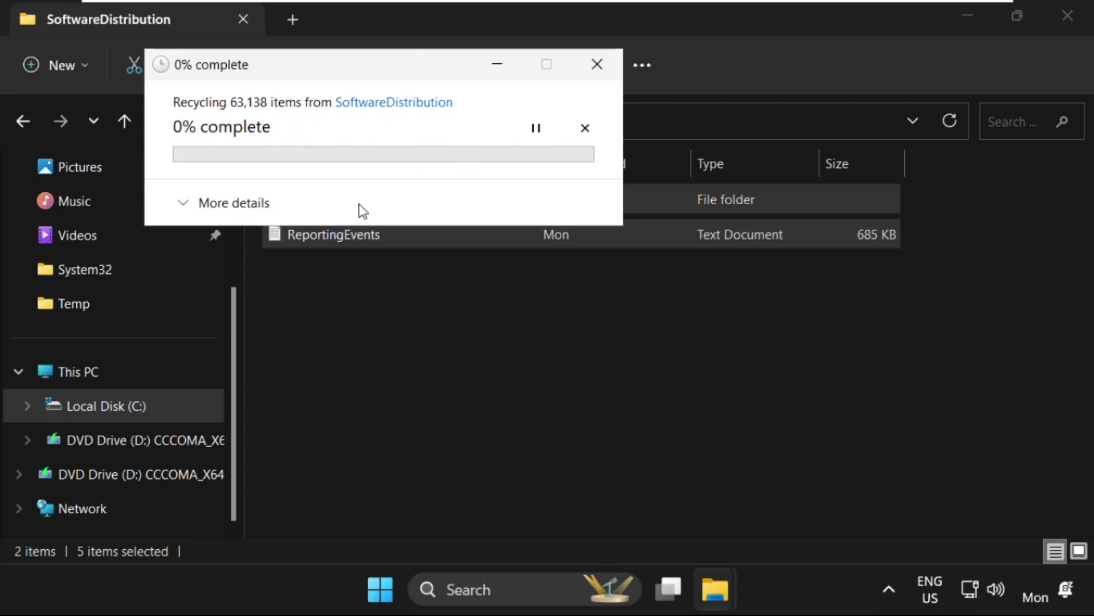
- Skip all in-use files and folders in the deletion prompts, then clear the selection
{"action": "left_click", "coordinate": [300, 269]}
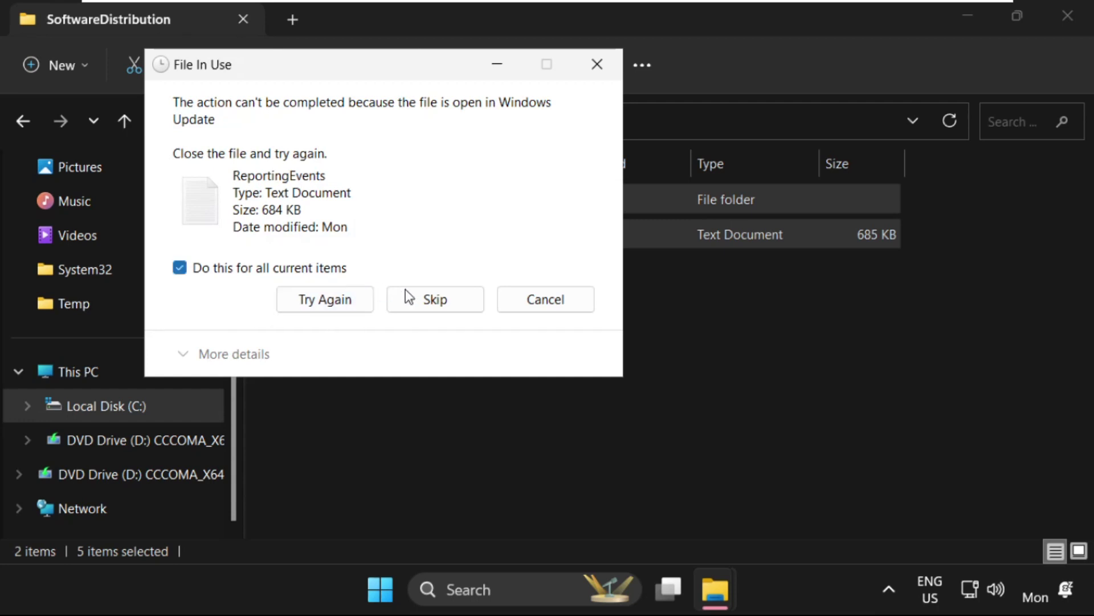
{"action": "left_click", "coordinate": [426, 302]}
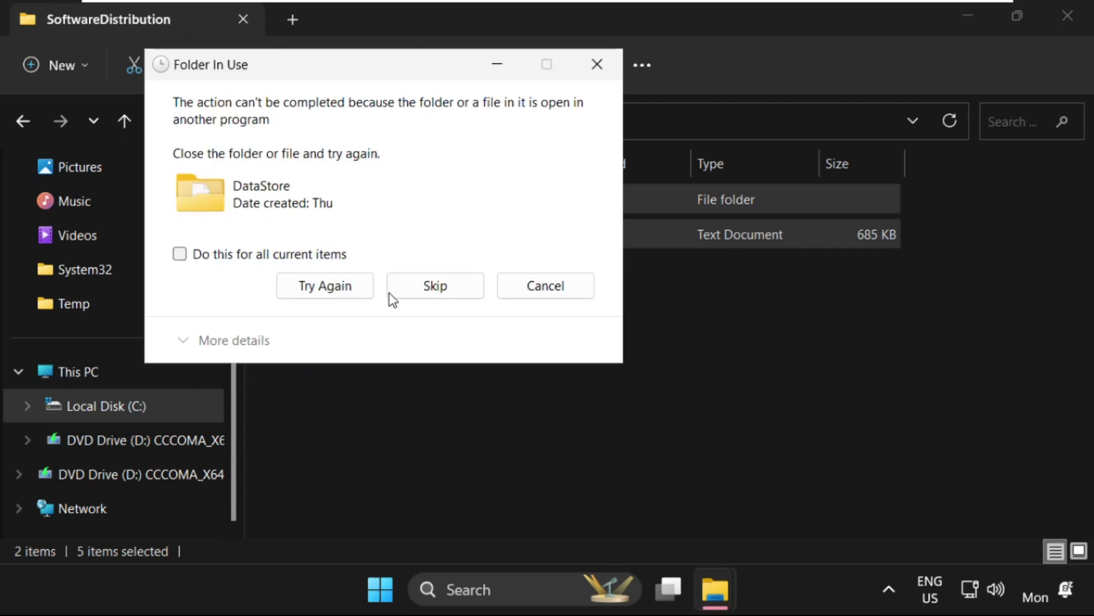
{"action": "left_click", "coordinate": [296, 266]}
{"action": "left_click", "coordinate": [460, 284]}
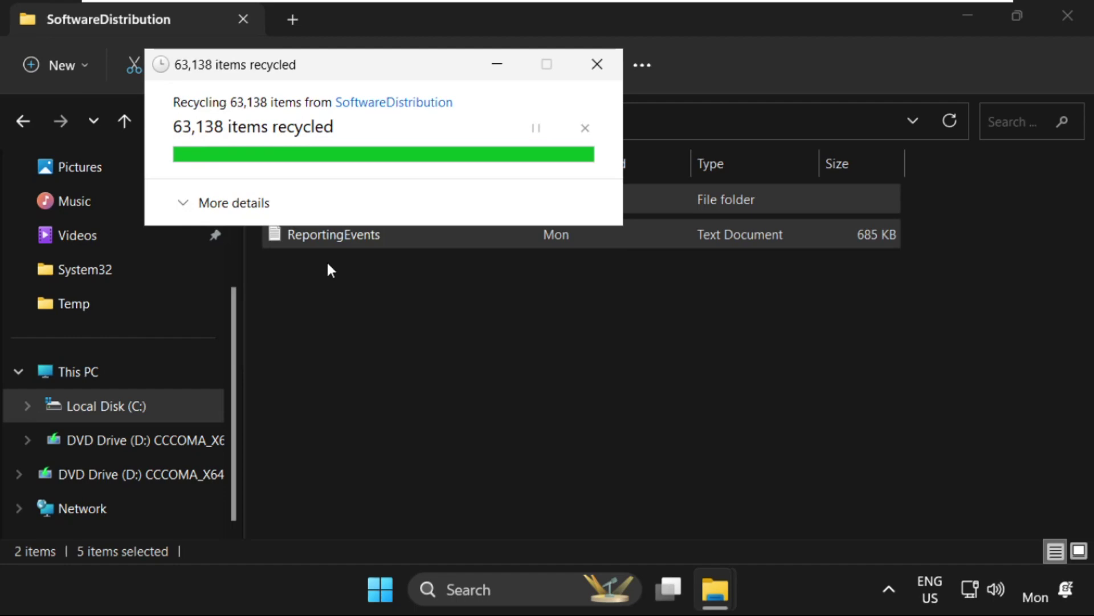
{"action": "left_click", "coordinate": [509, 331]}
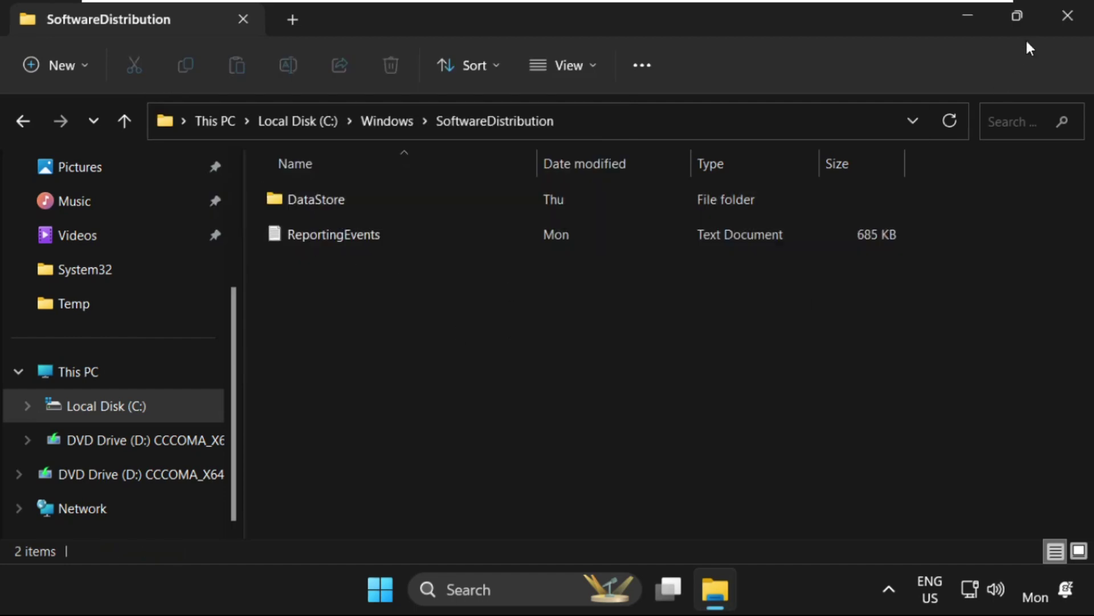
- Close File Explorer and choose Restart from the Start menu's power options
{"action": "left_click", "coordinate": [1060, 17]}
{"action": "left_click", "coordinate": [404, 589]}
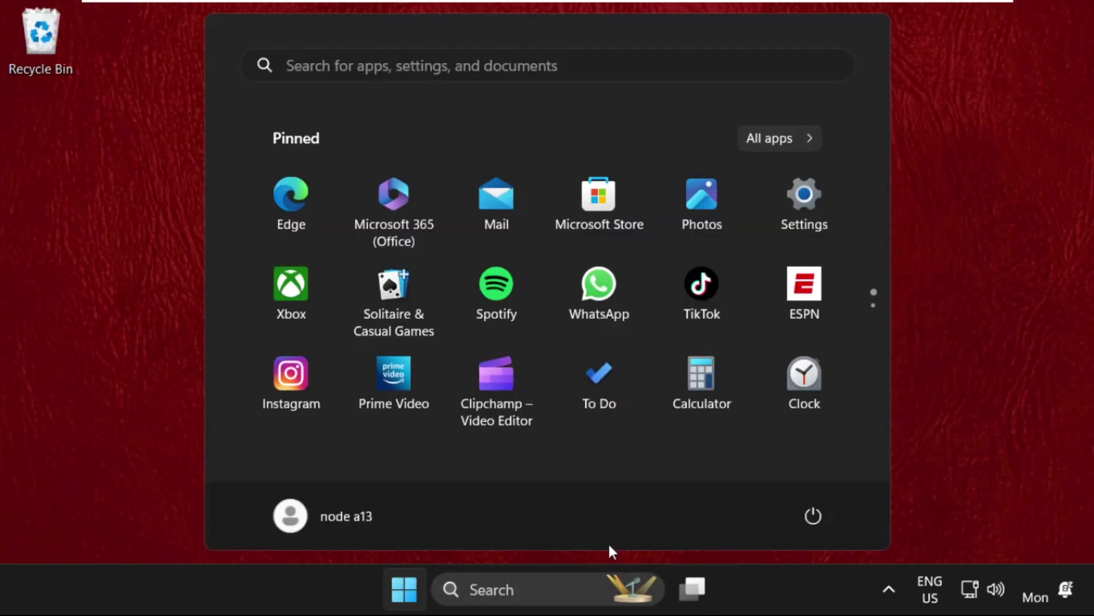
{"action": "left_click", "coordinate": [812, 516]}
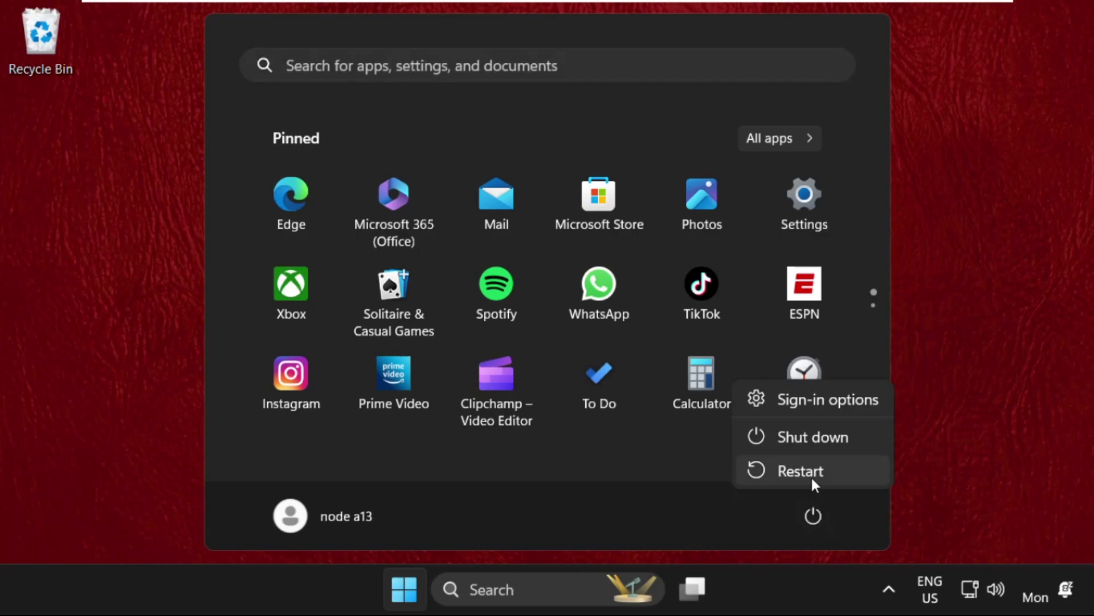